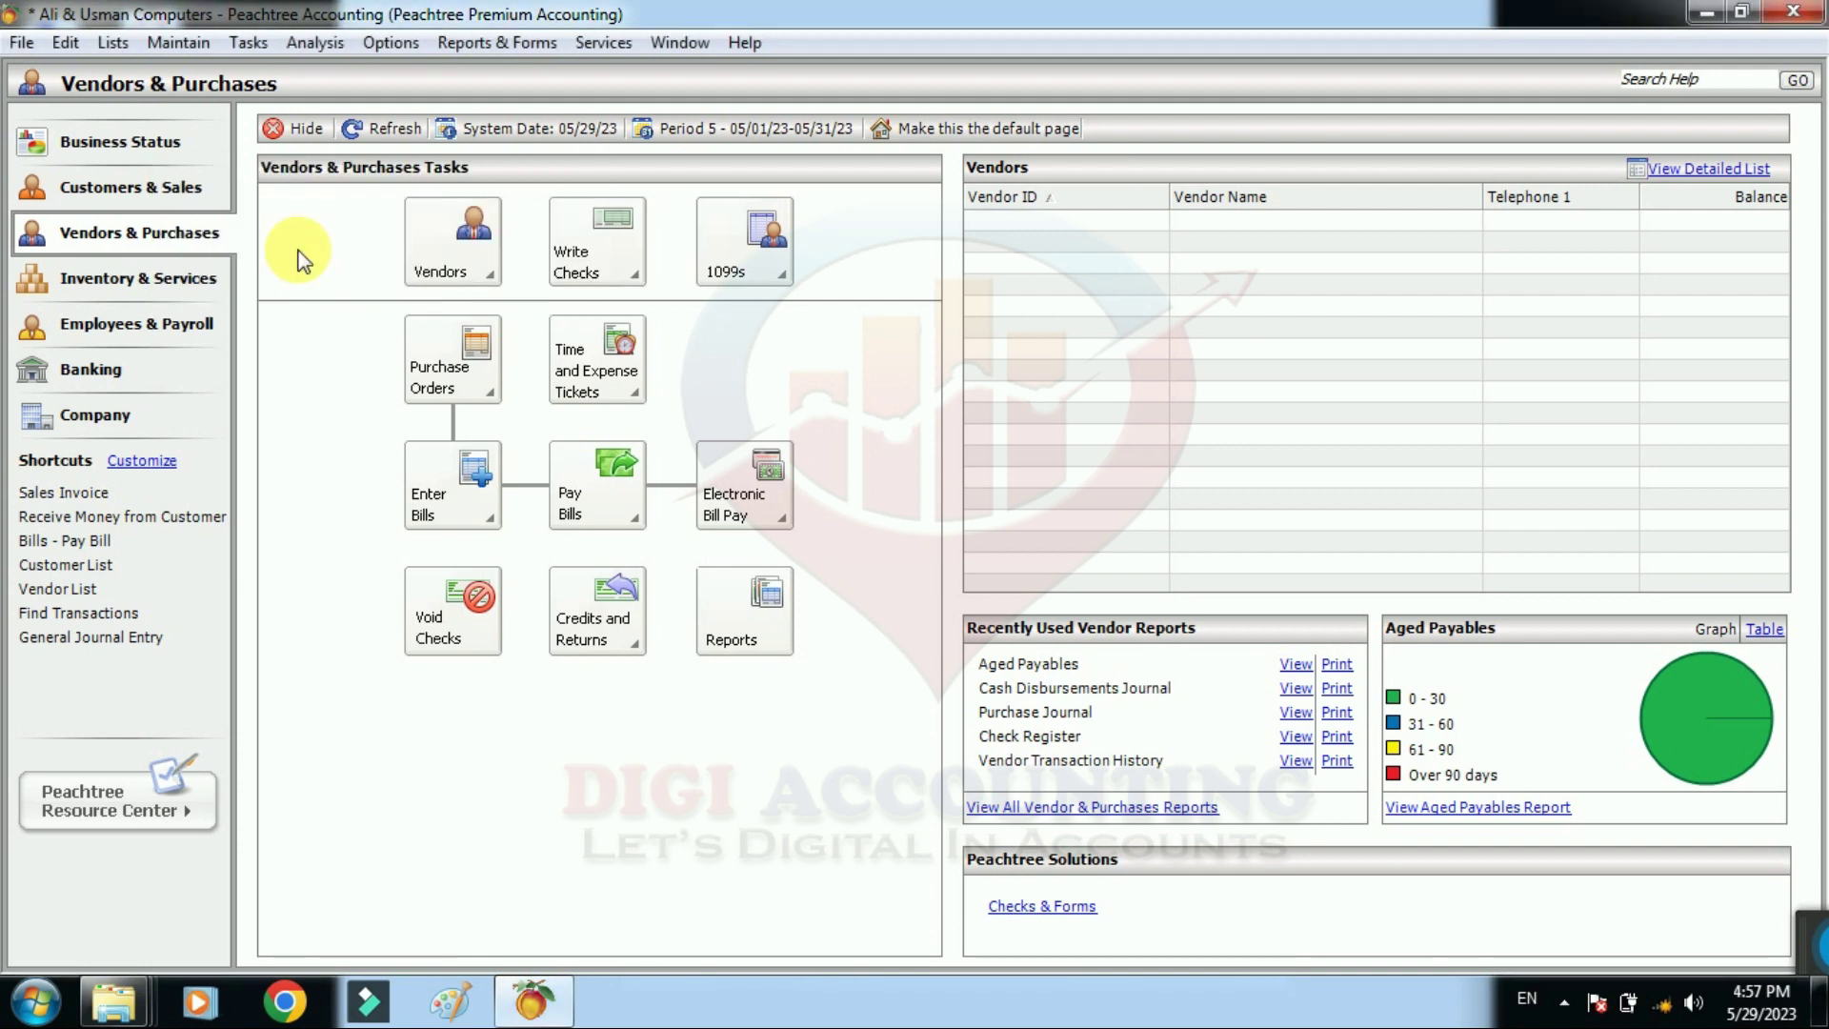
Open the company backup settings and move the dialog clear of the window's centre
click(21, 43)
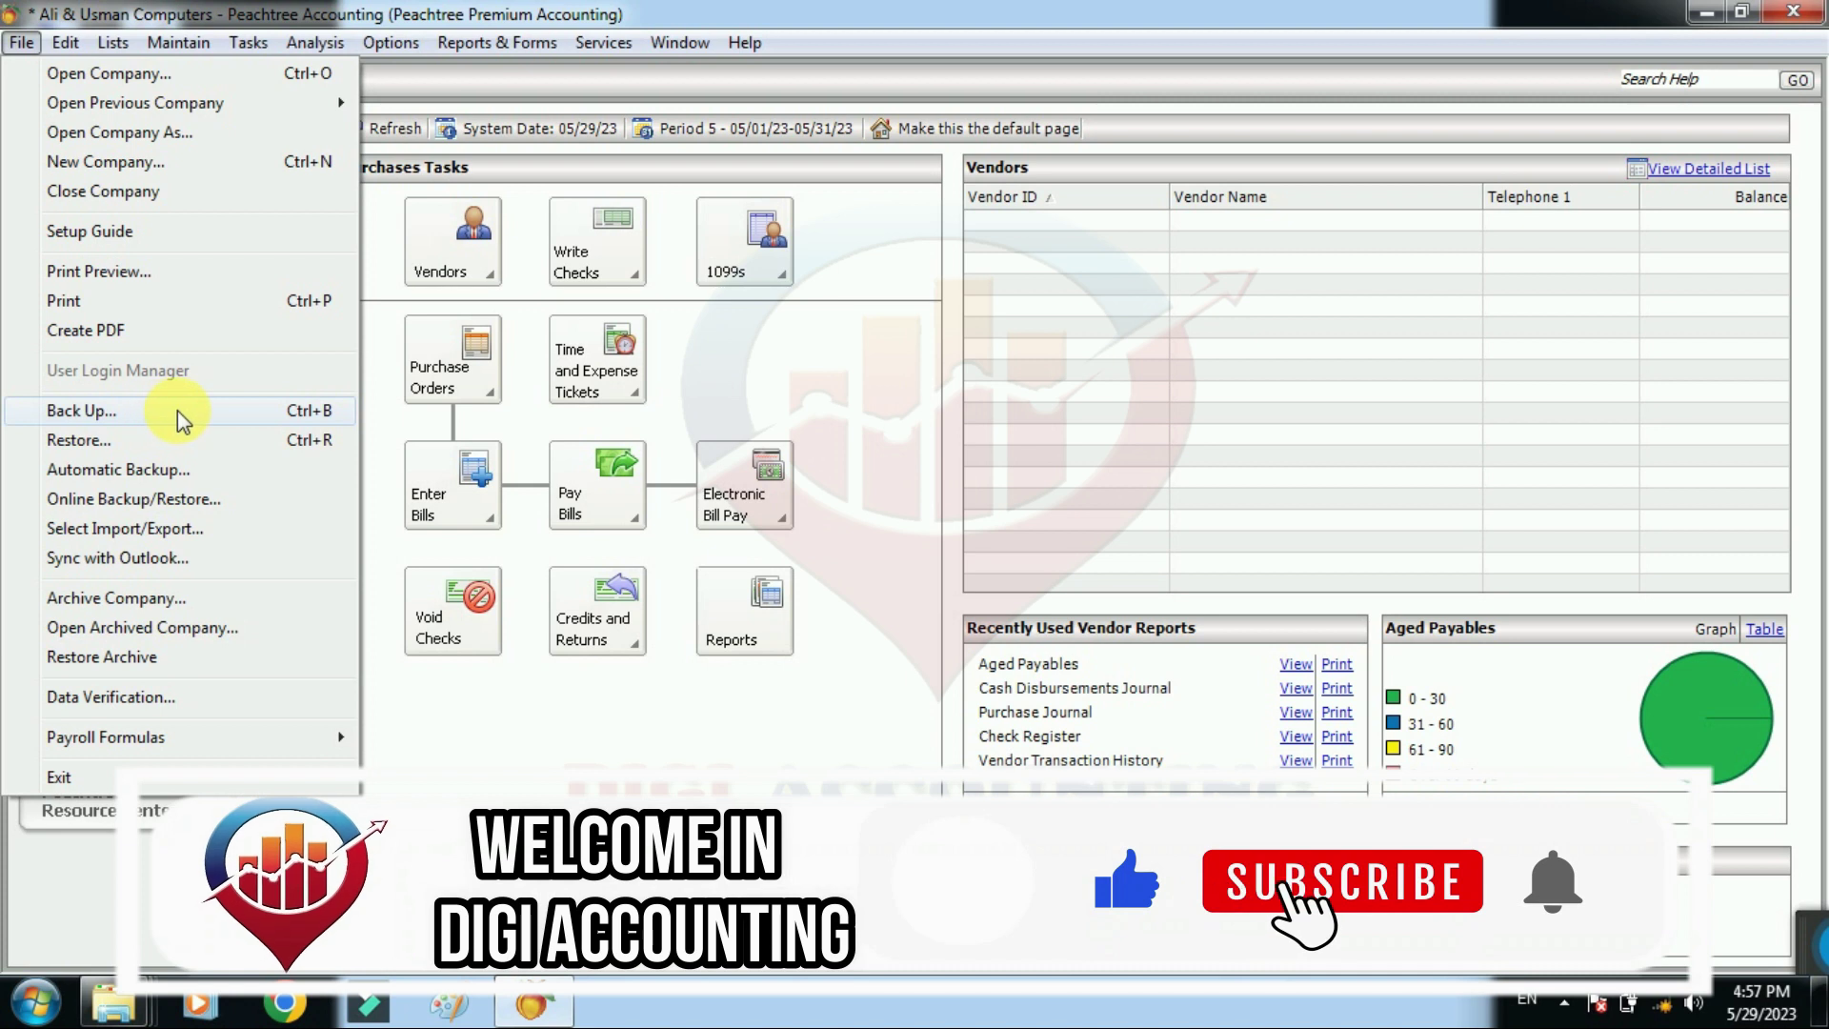
click(295, 413)
drag(871, 312, 682, 263)
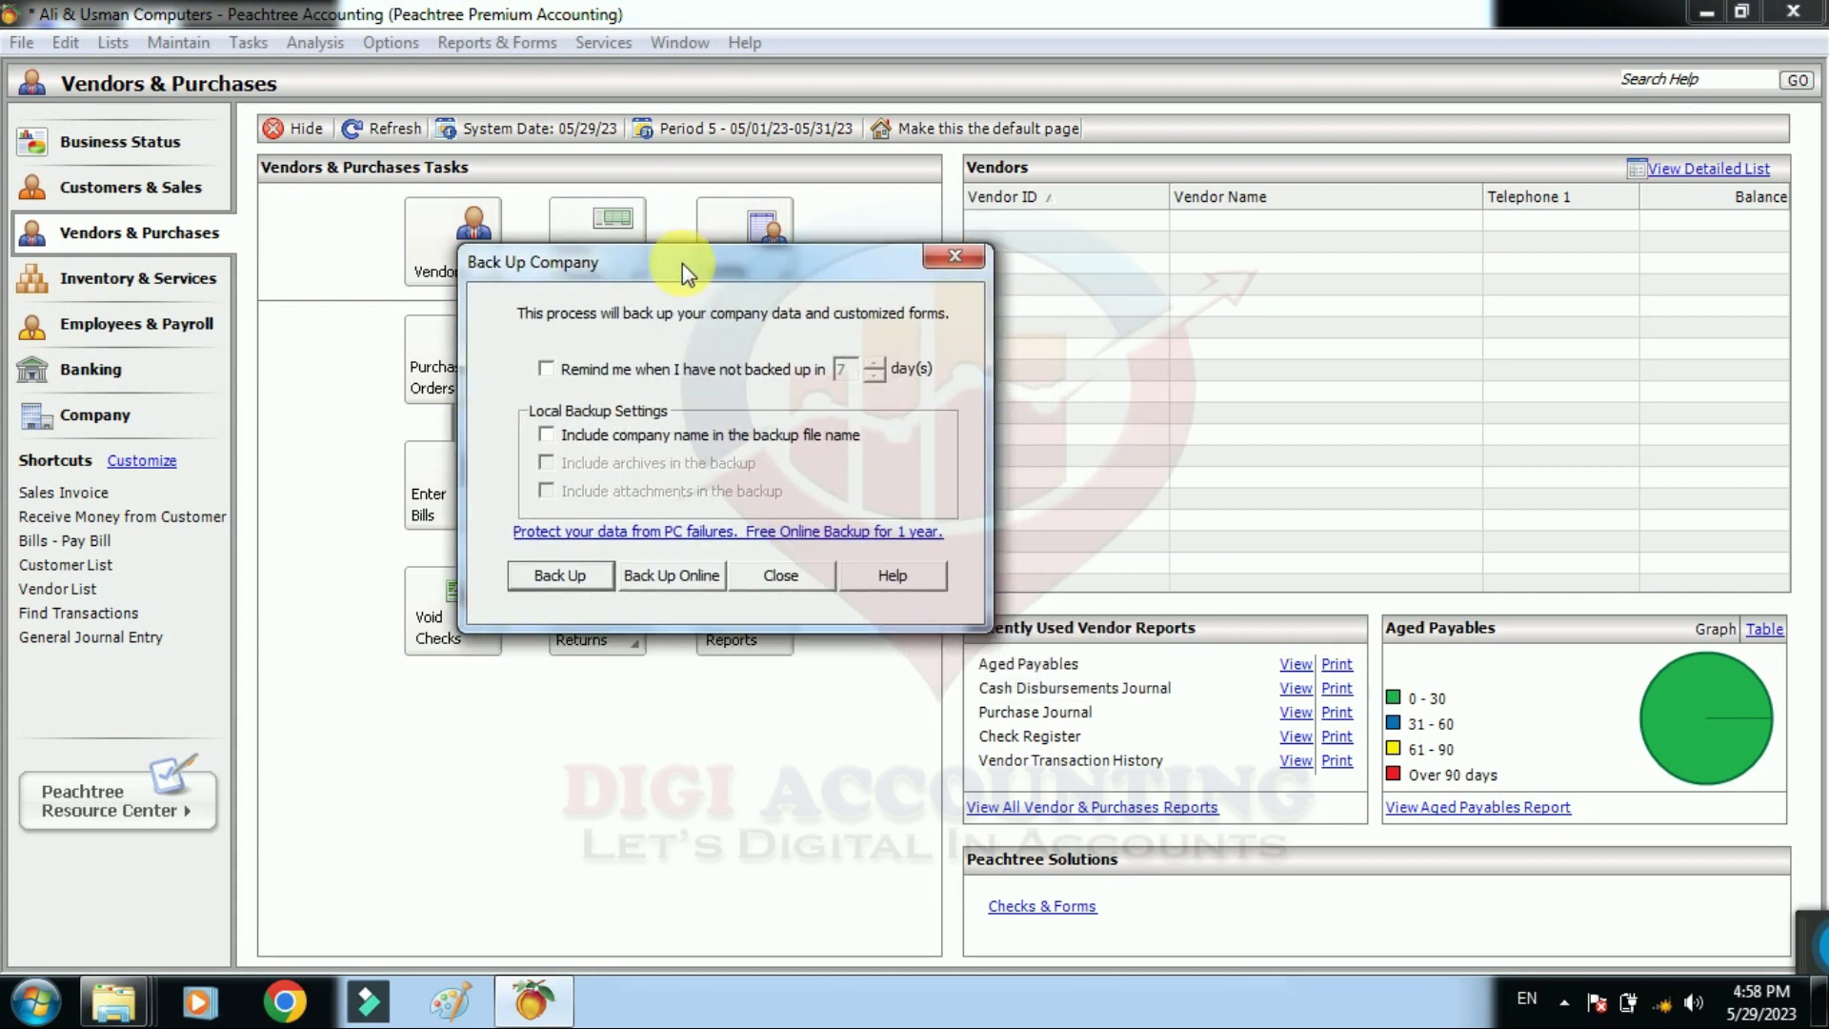
click(623, 371)
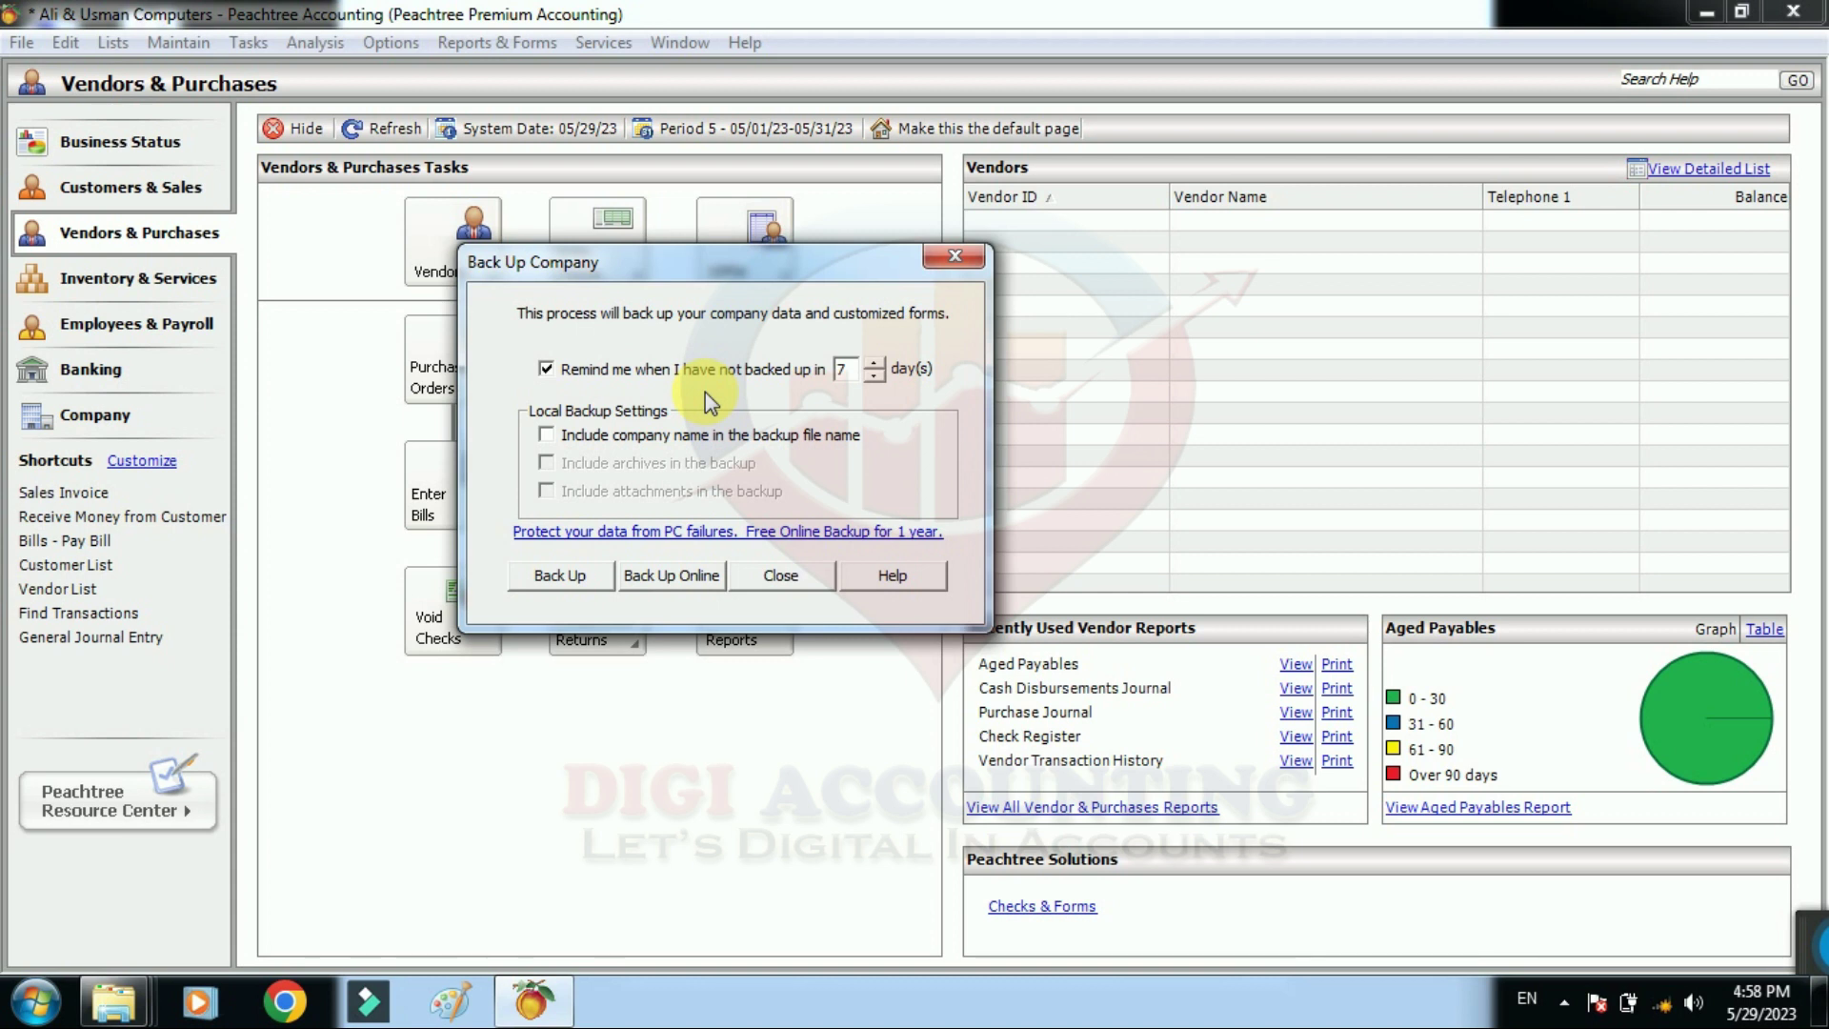
click(874, 375)
click(874, 375)
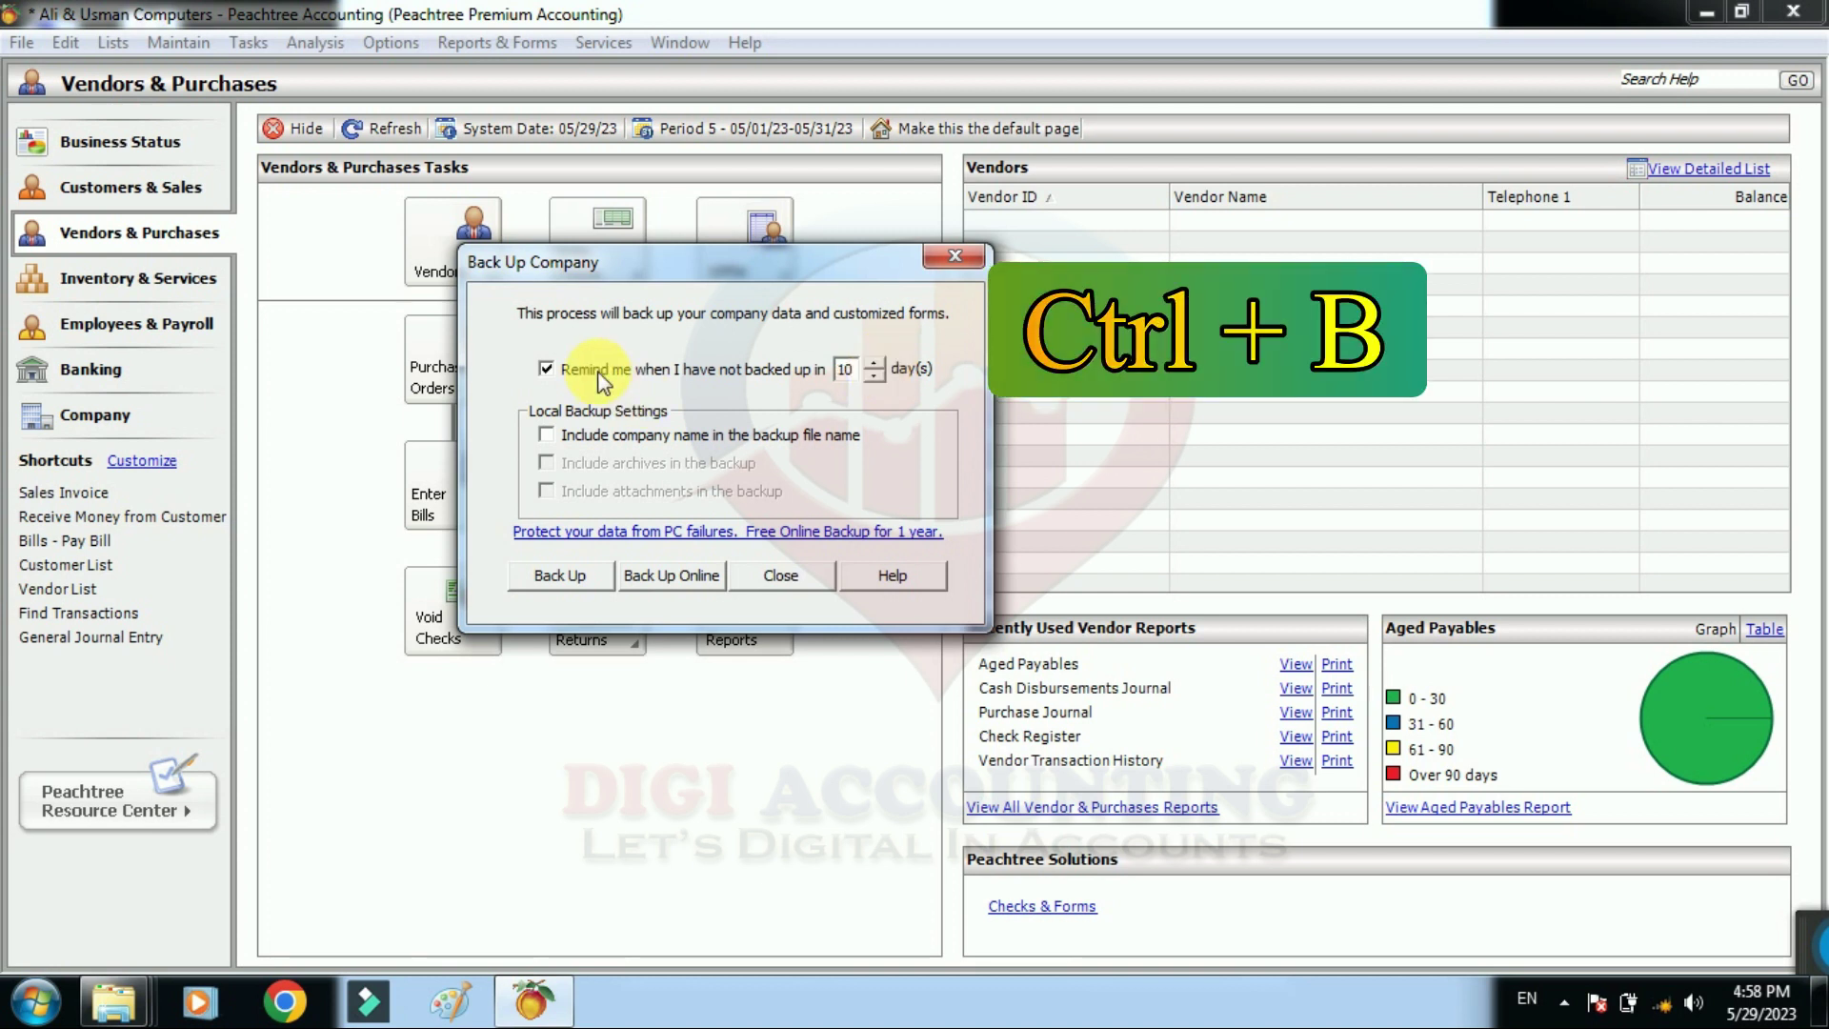
click(548, 372)
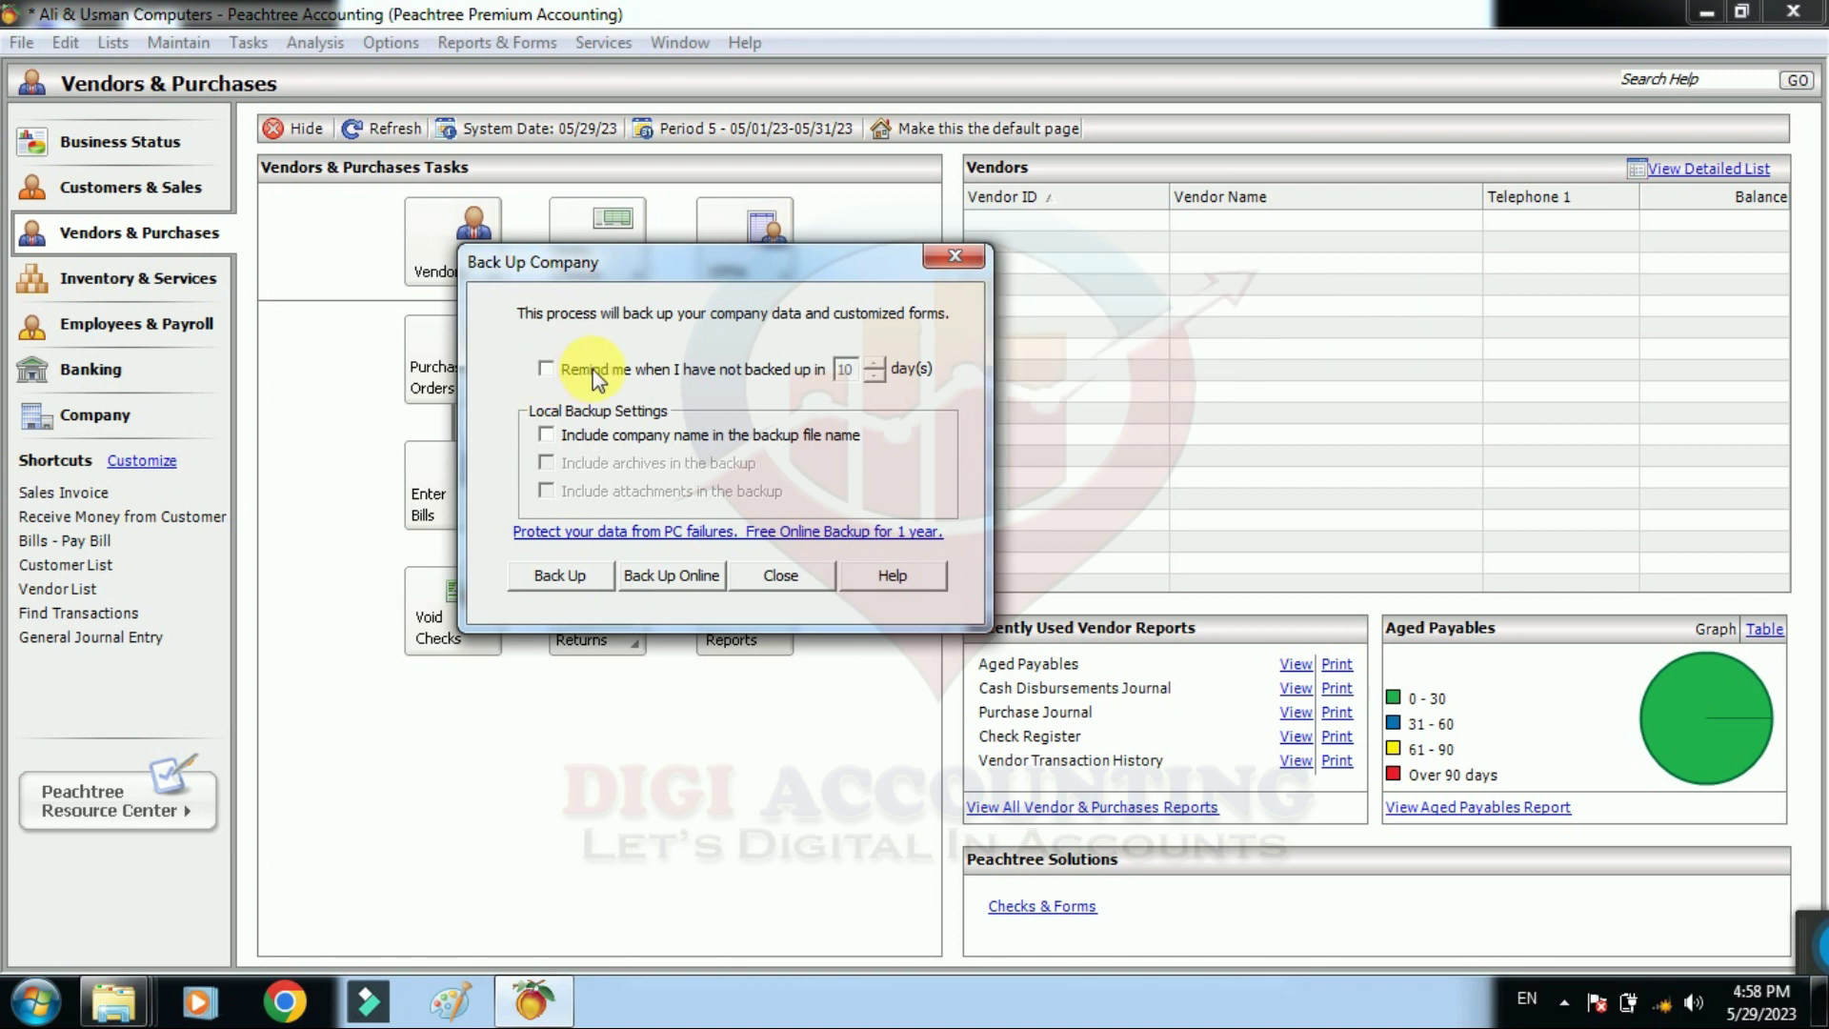
Include the company name in the backup file name and start the local backup
click(547, 435)
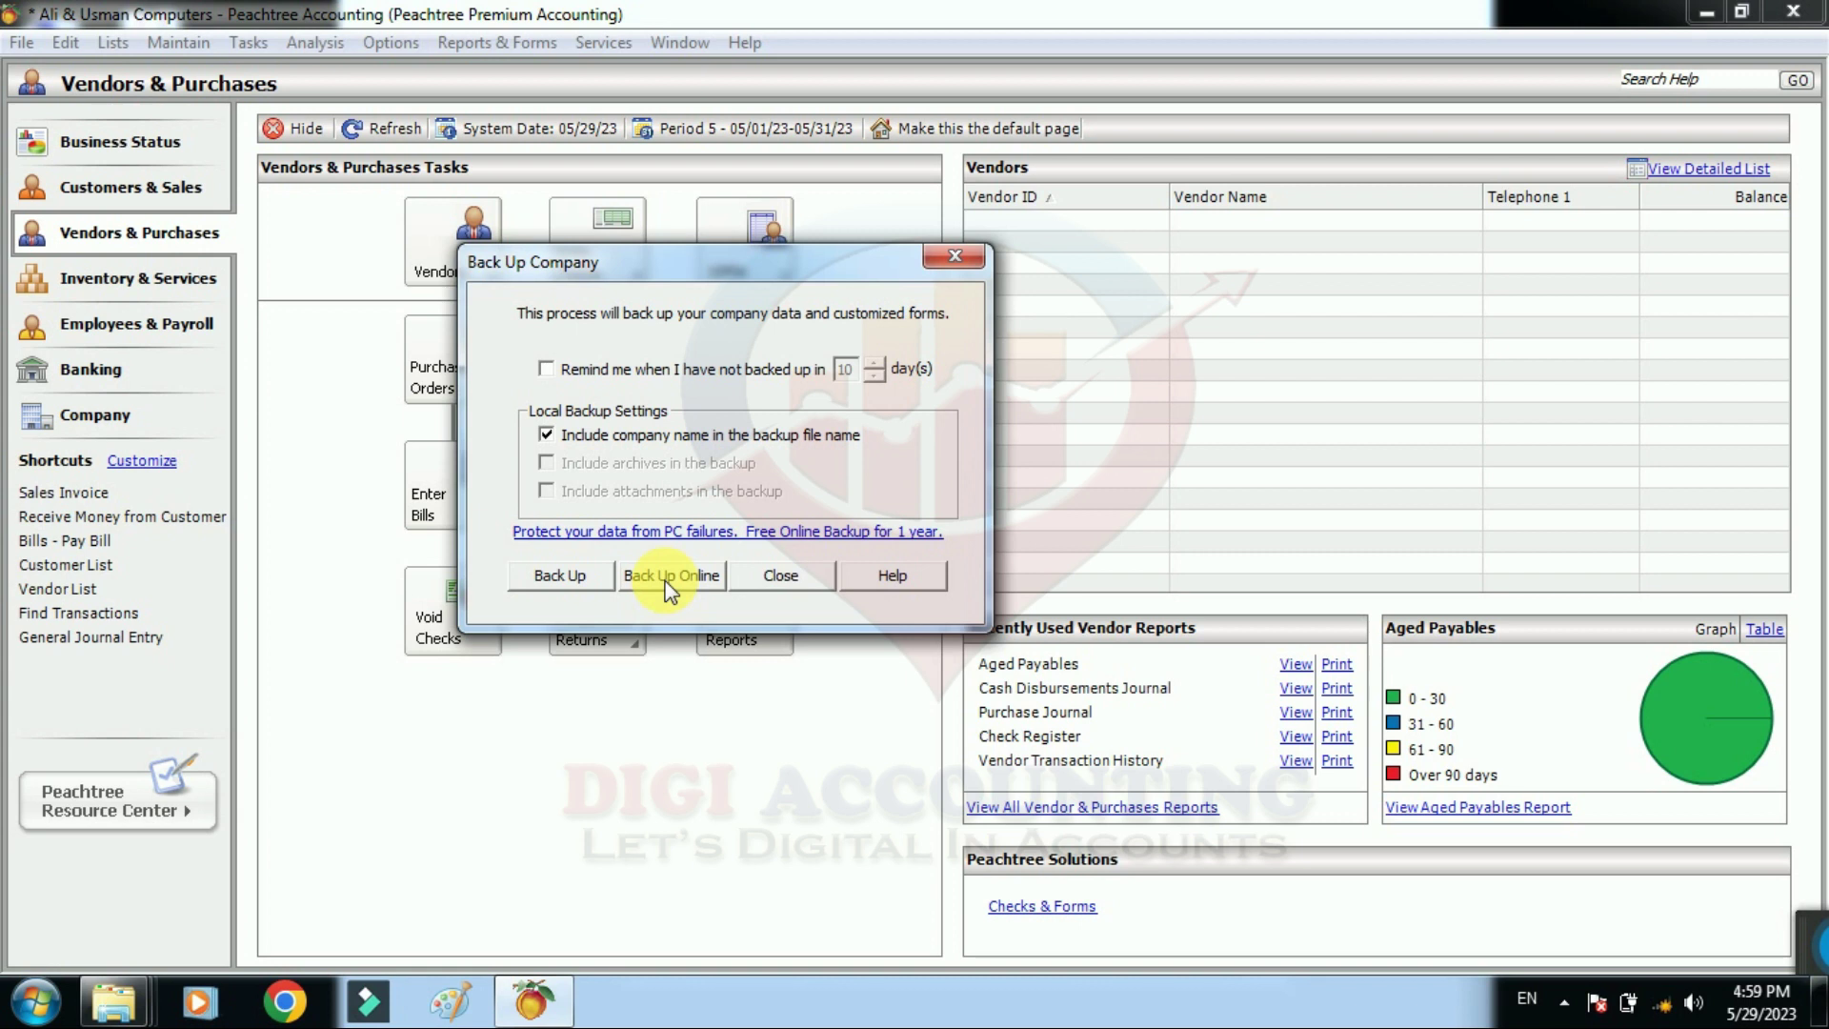
click(573, 579)
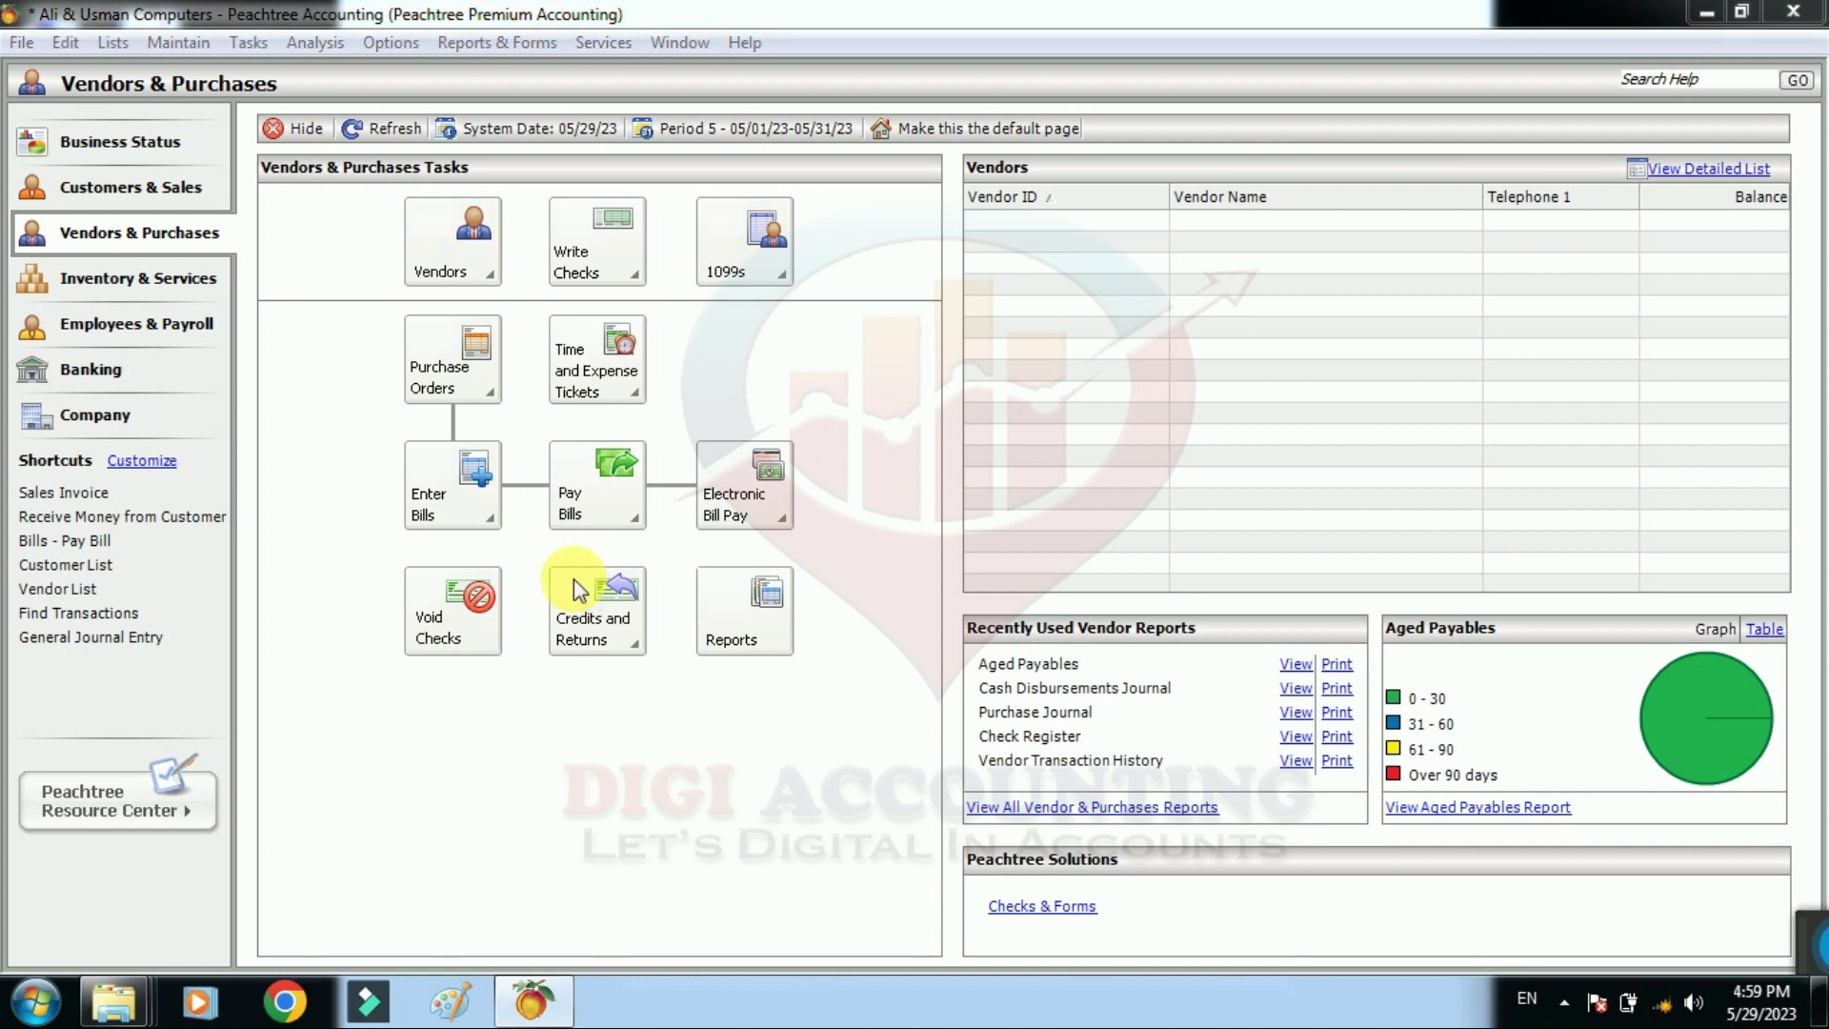
click(576, 272)
drag(699, 191, 634, 201)
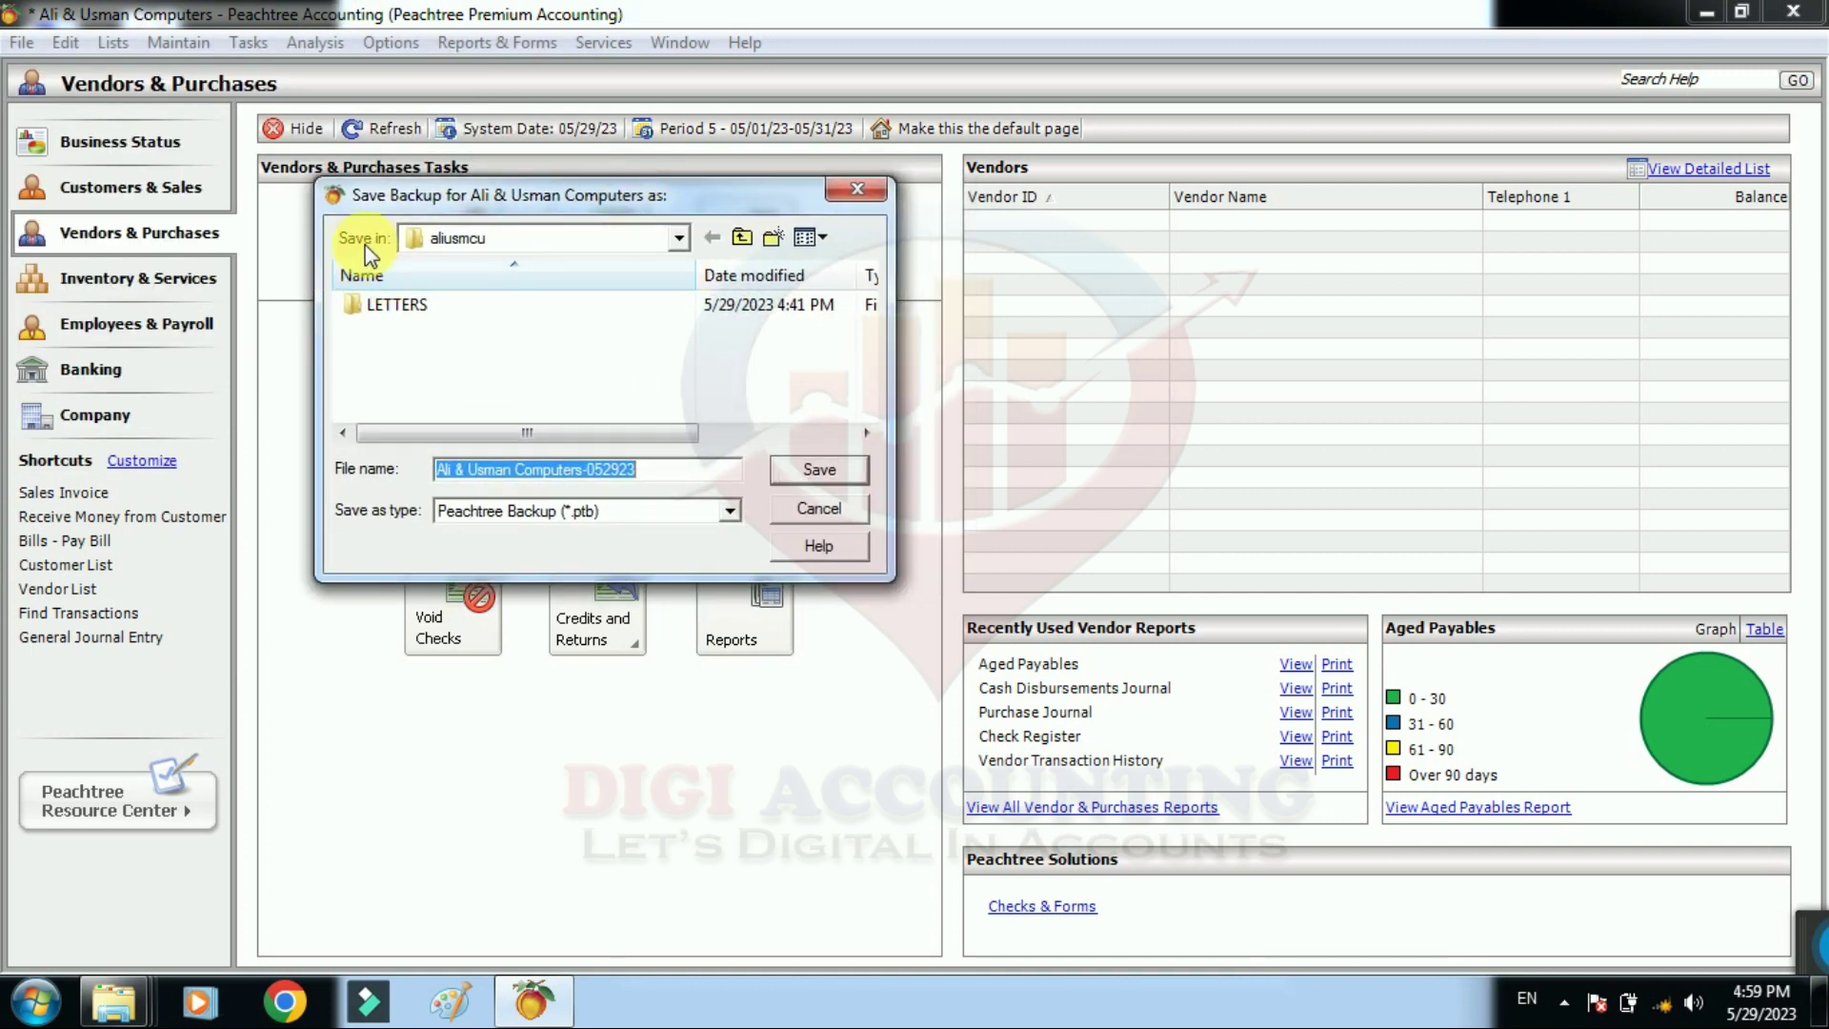
Save the Peachtree backup Ali & Usman Computers-052923 to the Desktop and run the backup
click(682, 239)
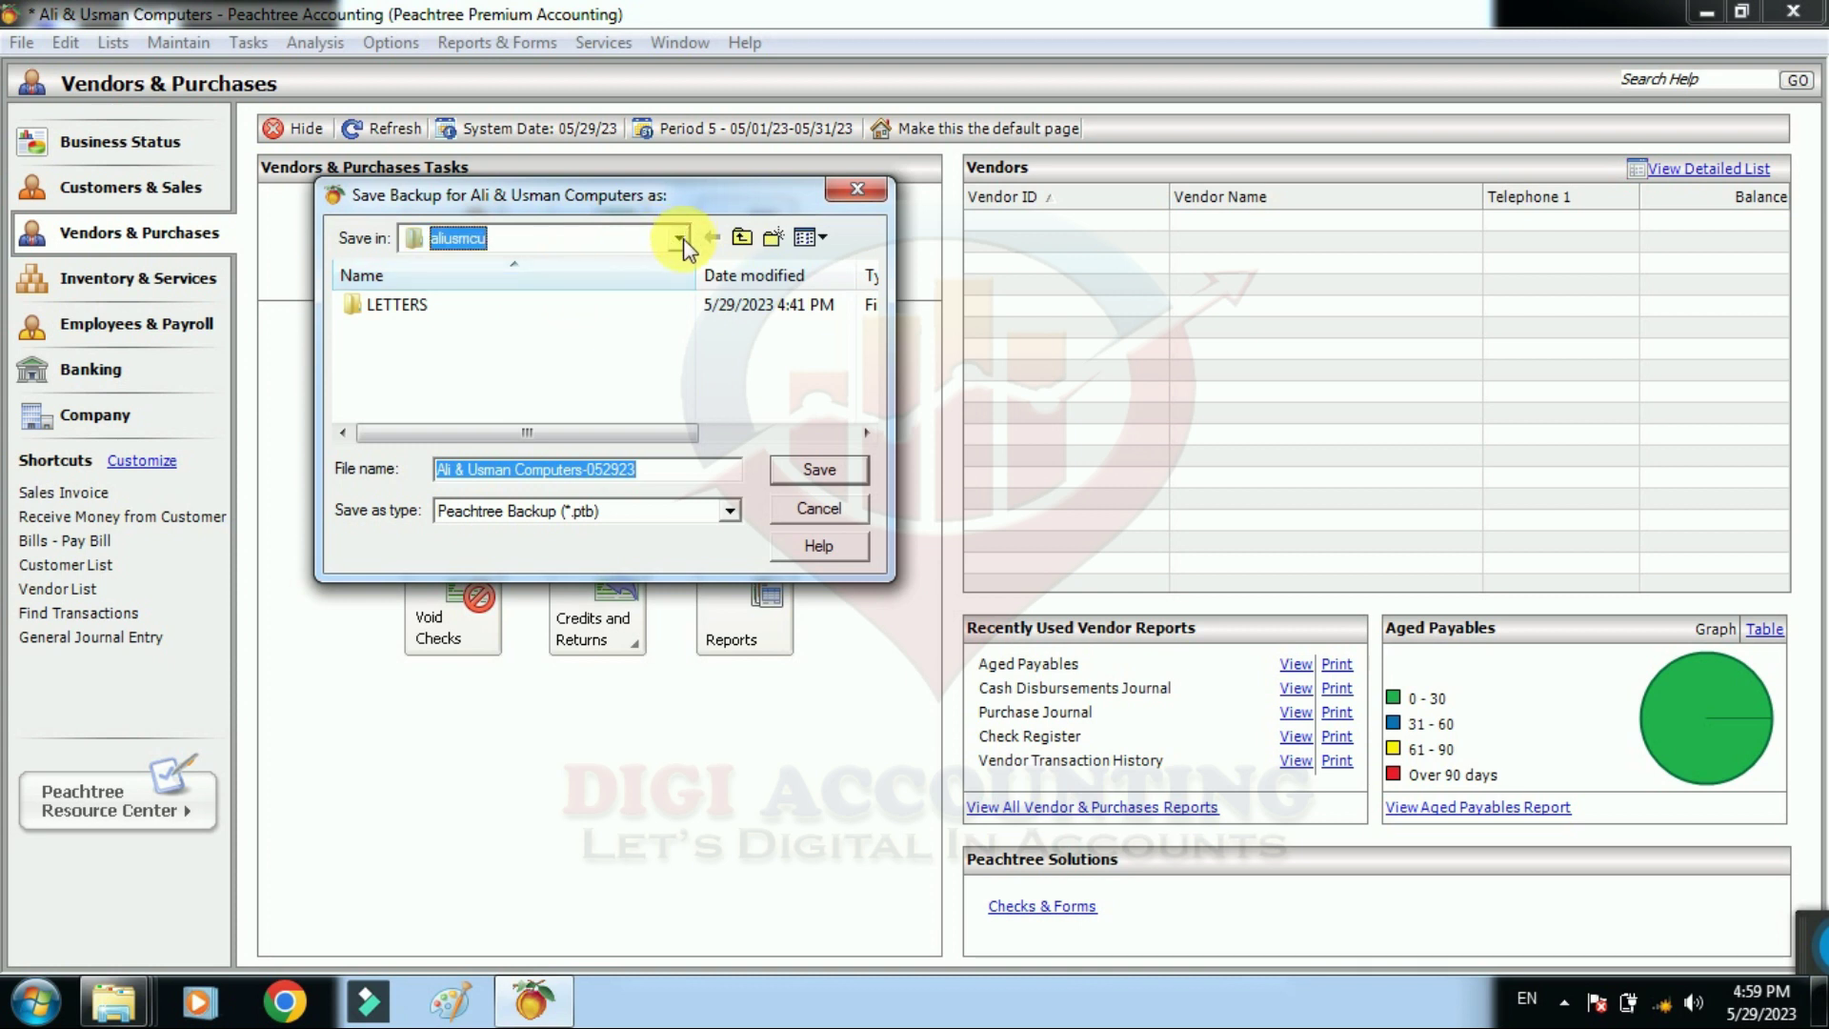
click(682, 240)
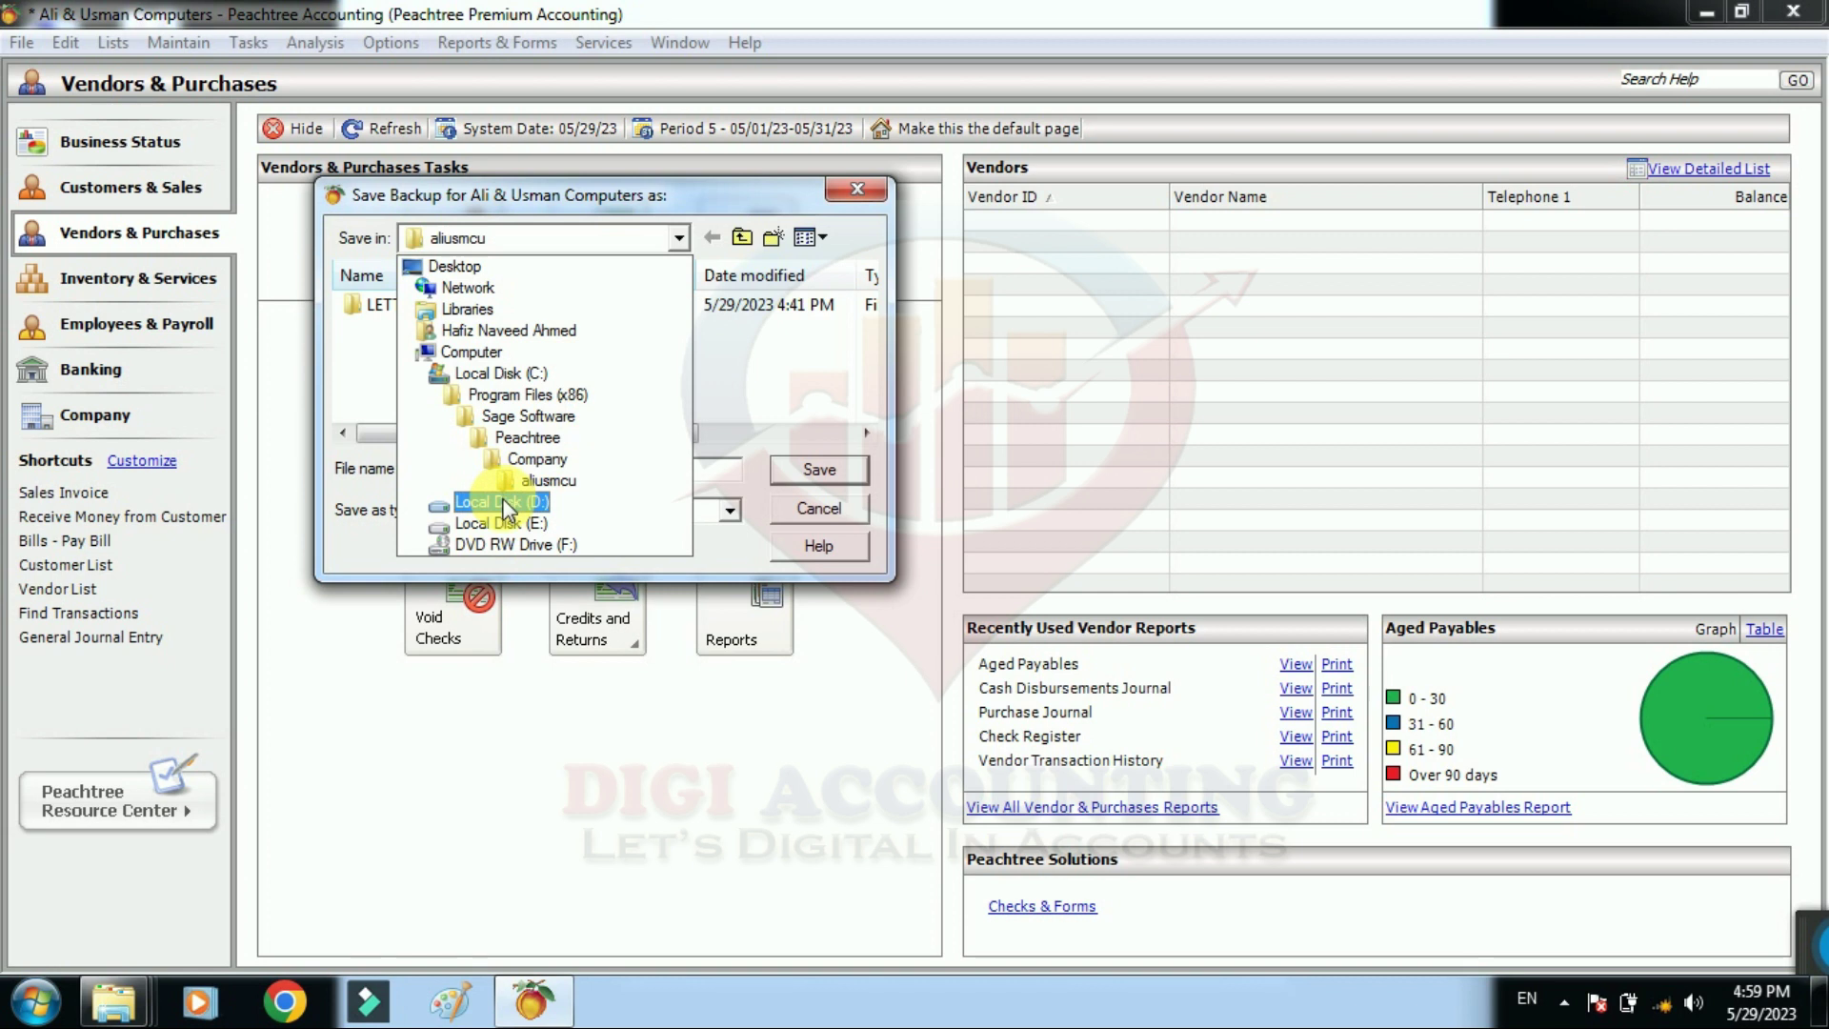
click(505, 272)
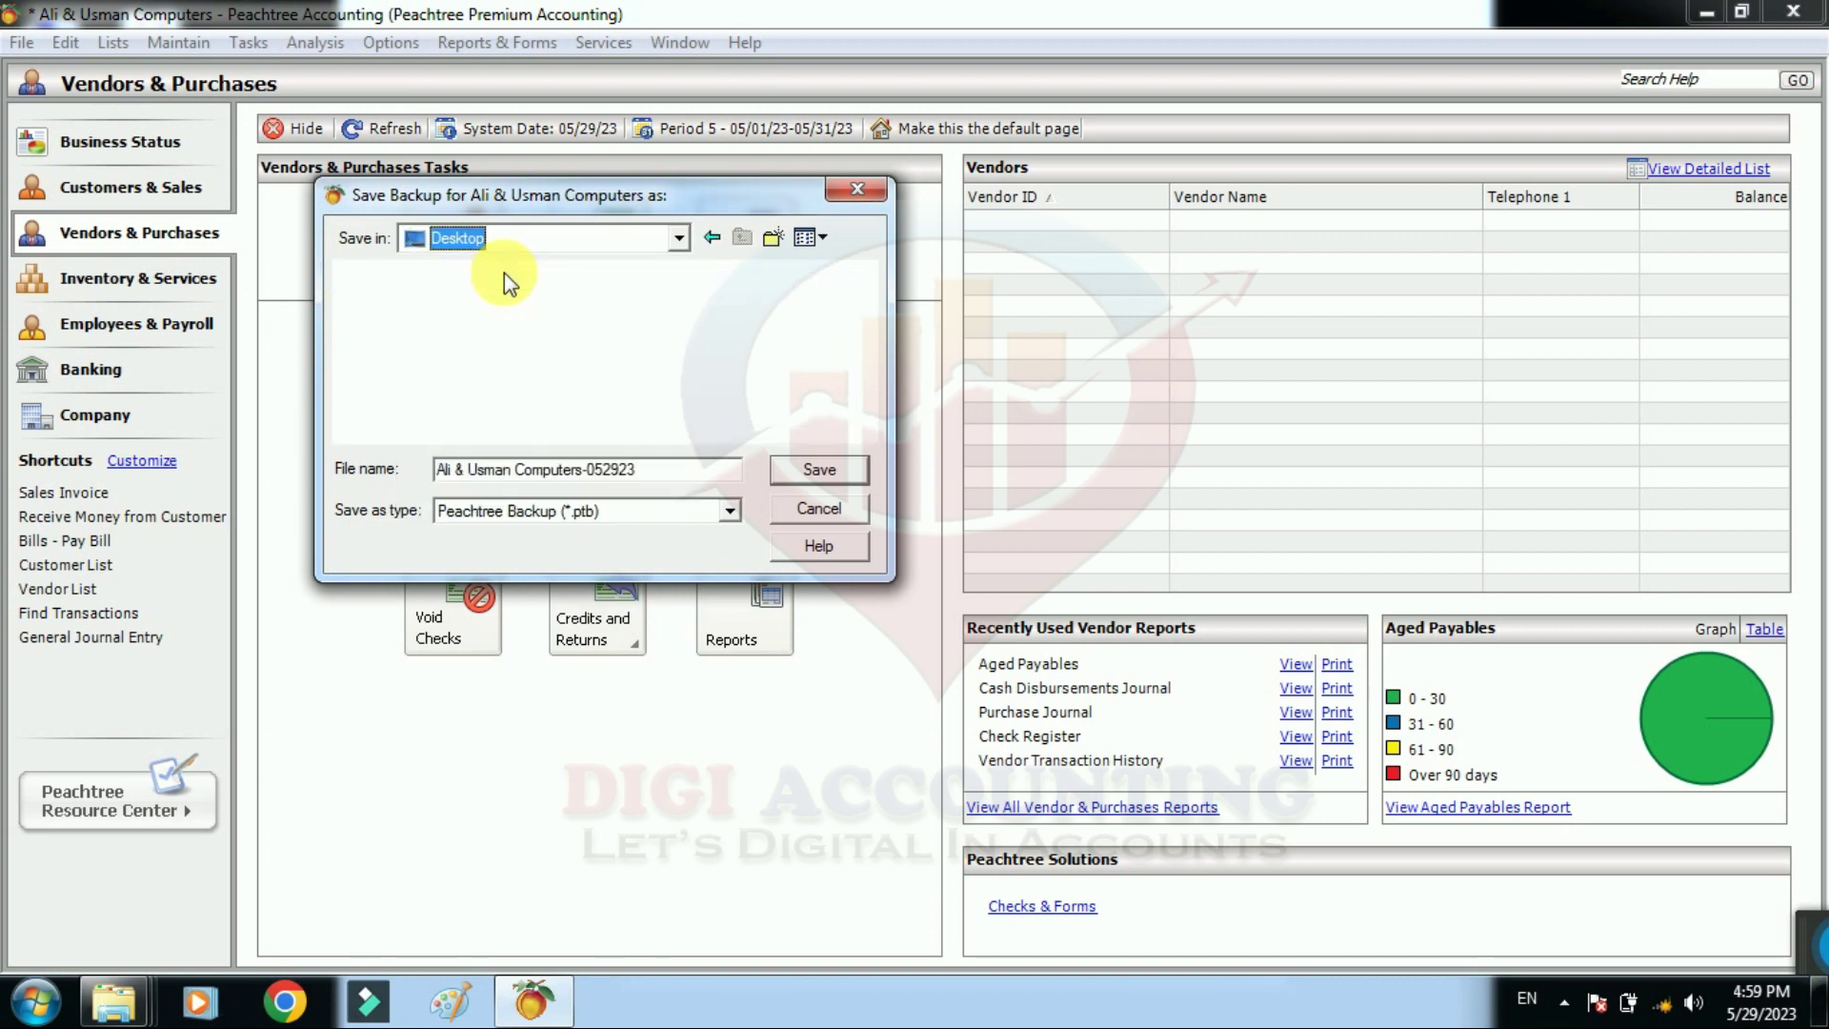
click(834, 470)
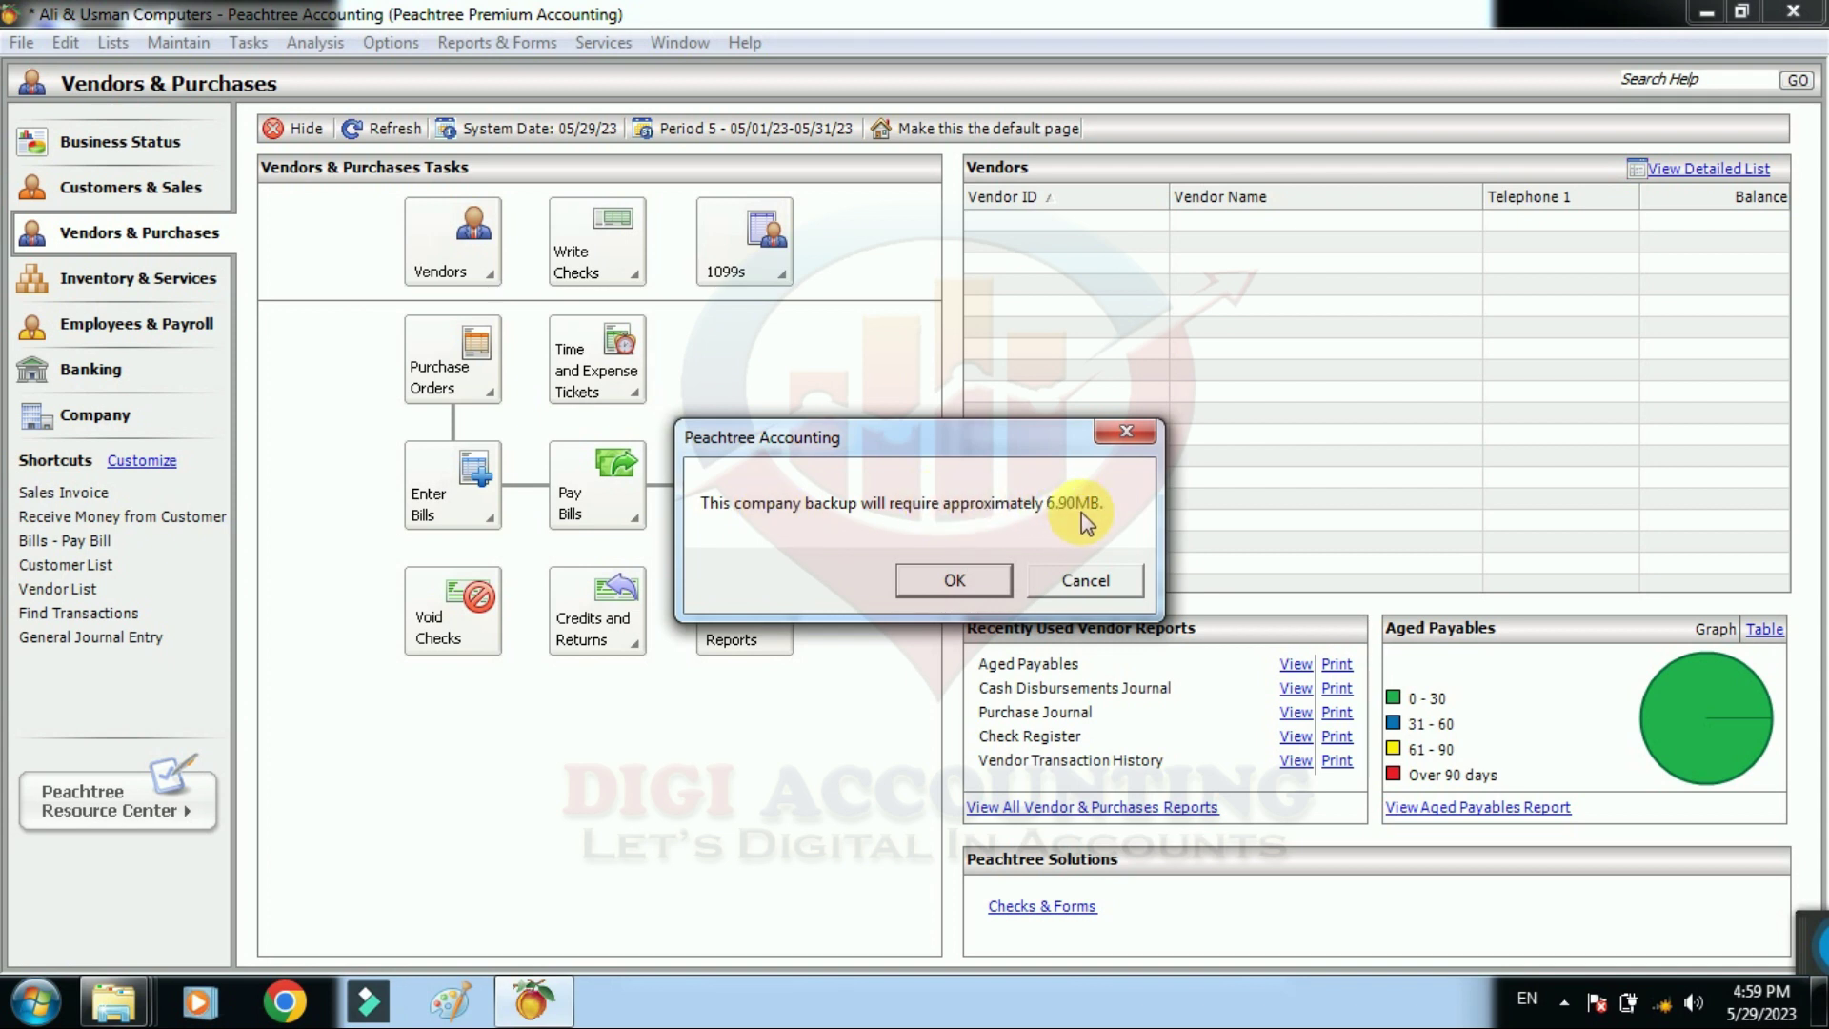
click(950, 586)
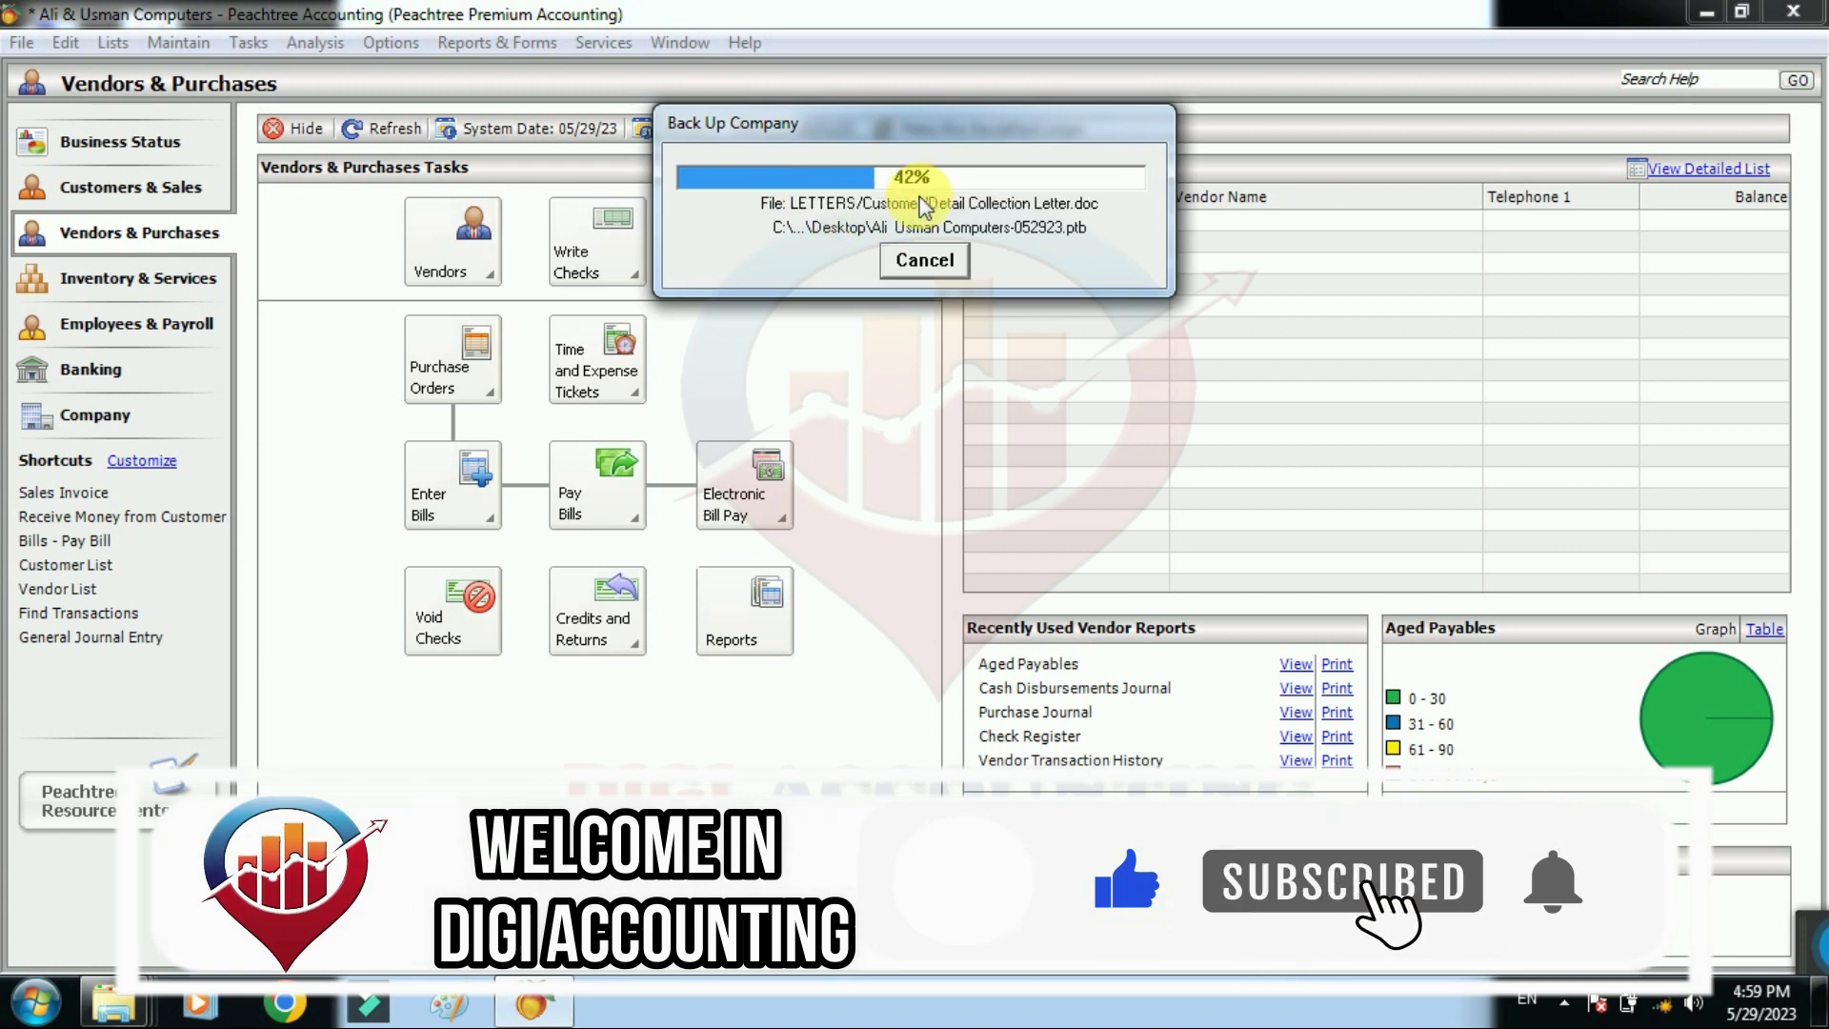
Move the new backup file to the middle of the Windows desktop and try to open it directly
click(1710, 16)
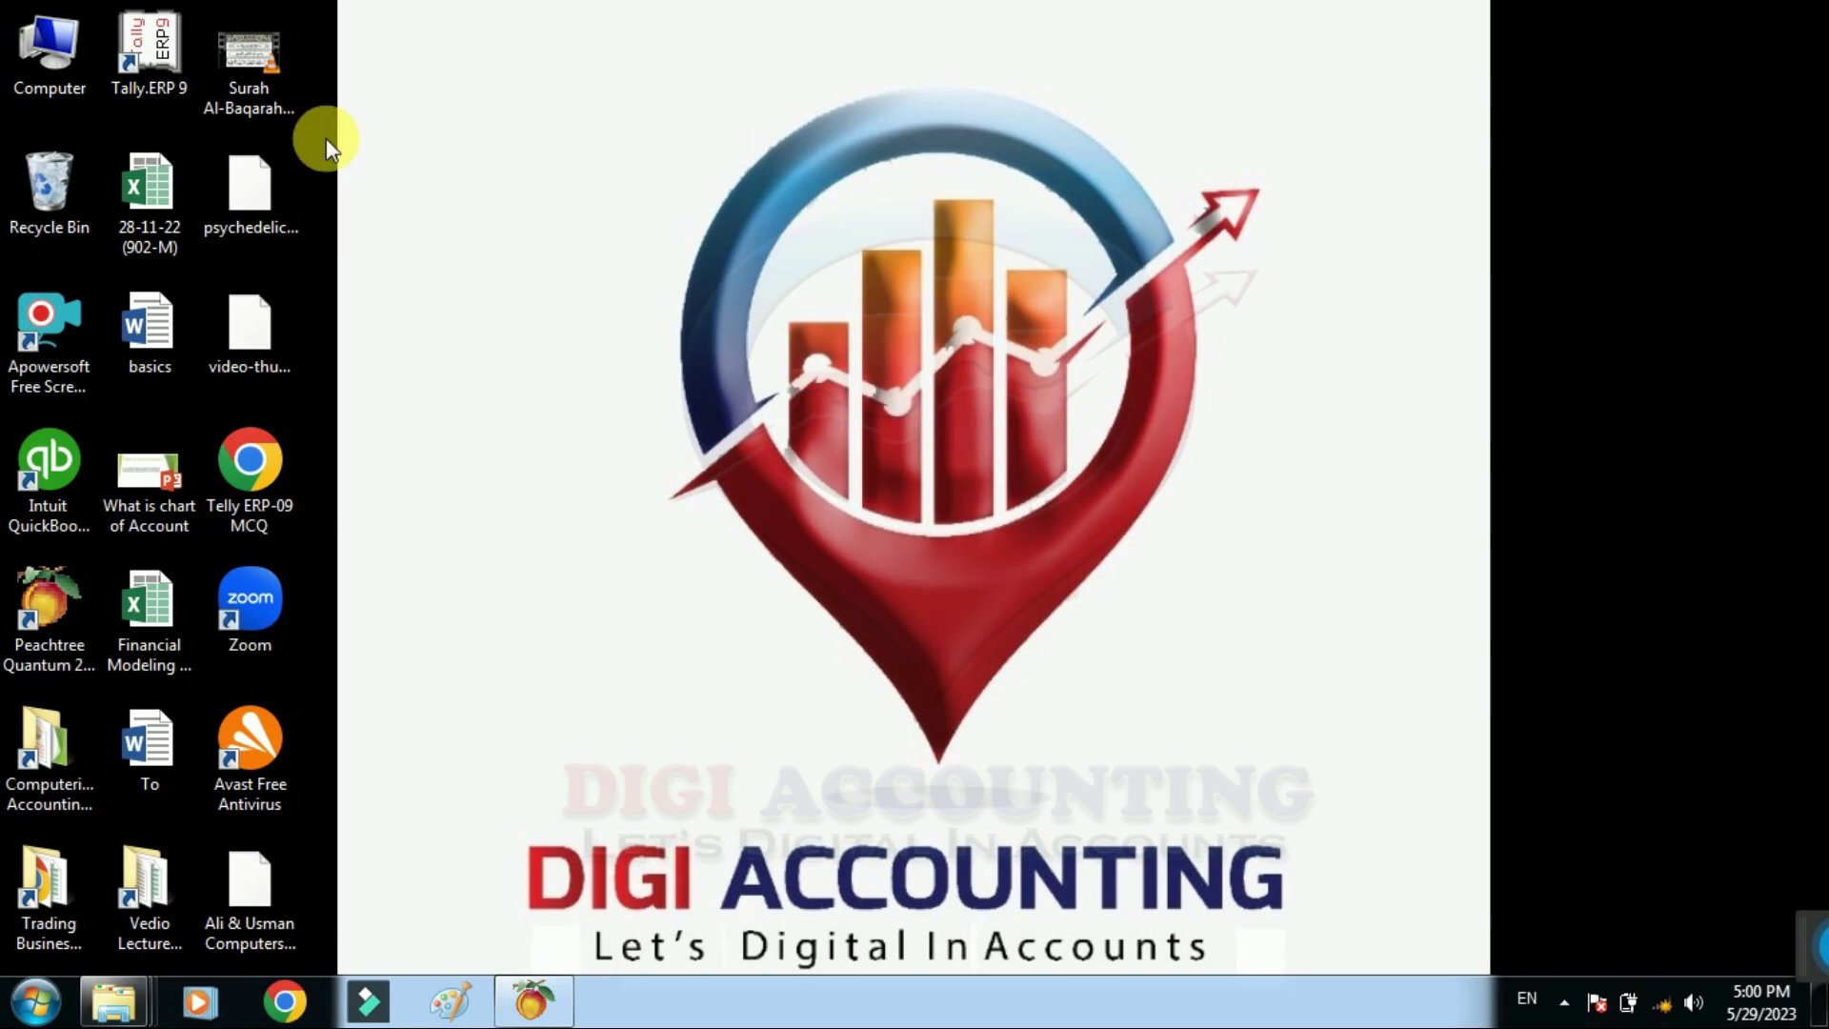
drag(254, 906, 933, 667)
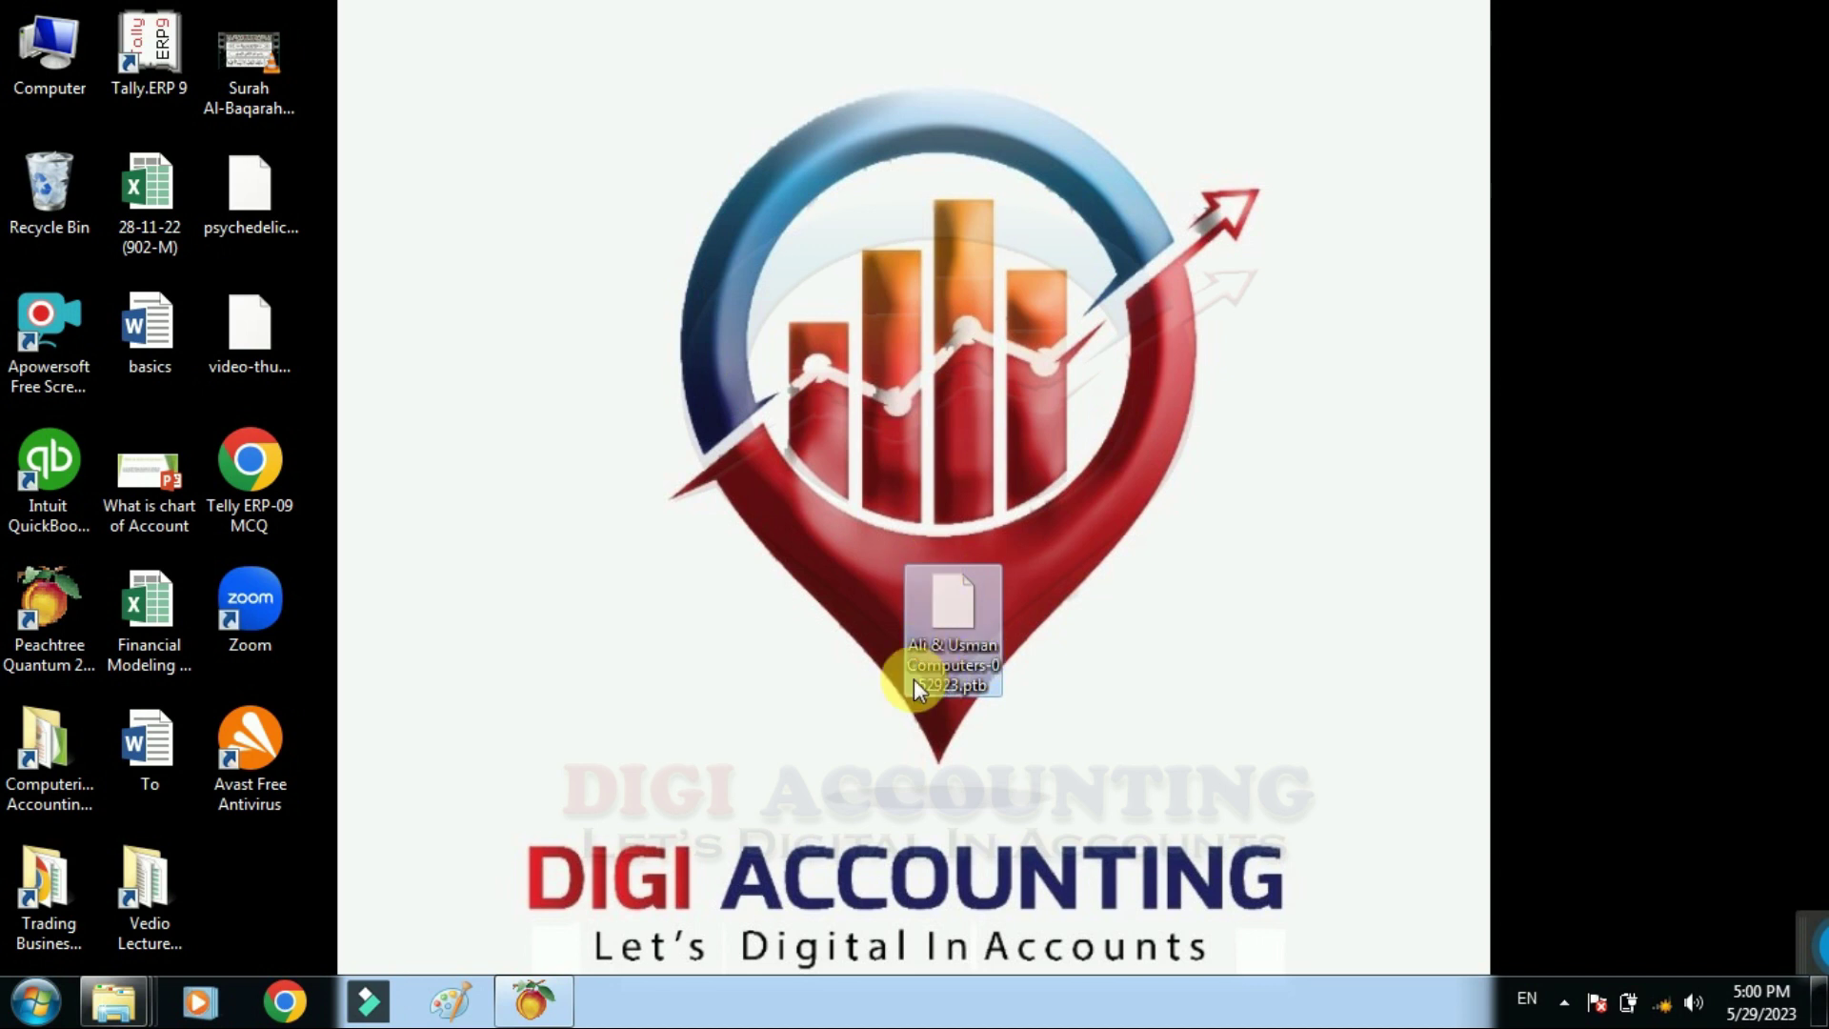
double_click(949, 614)
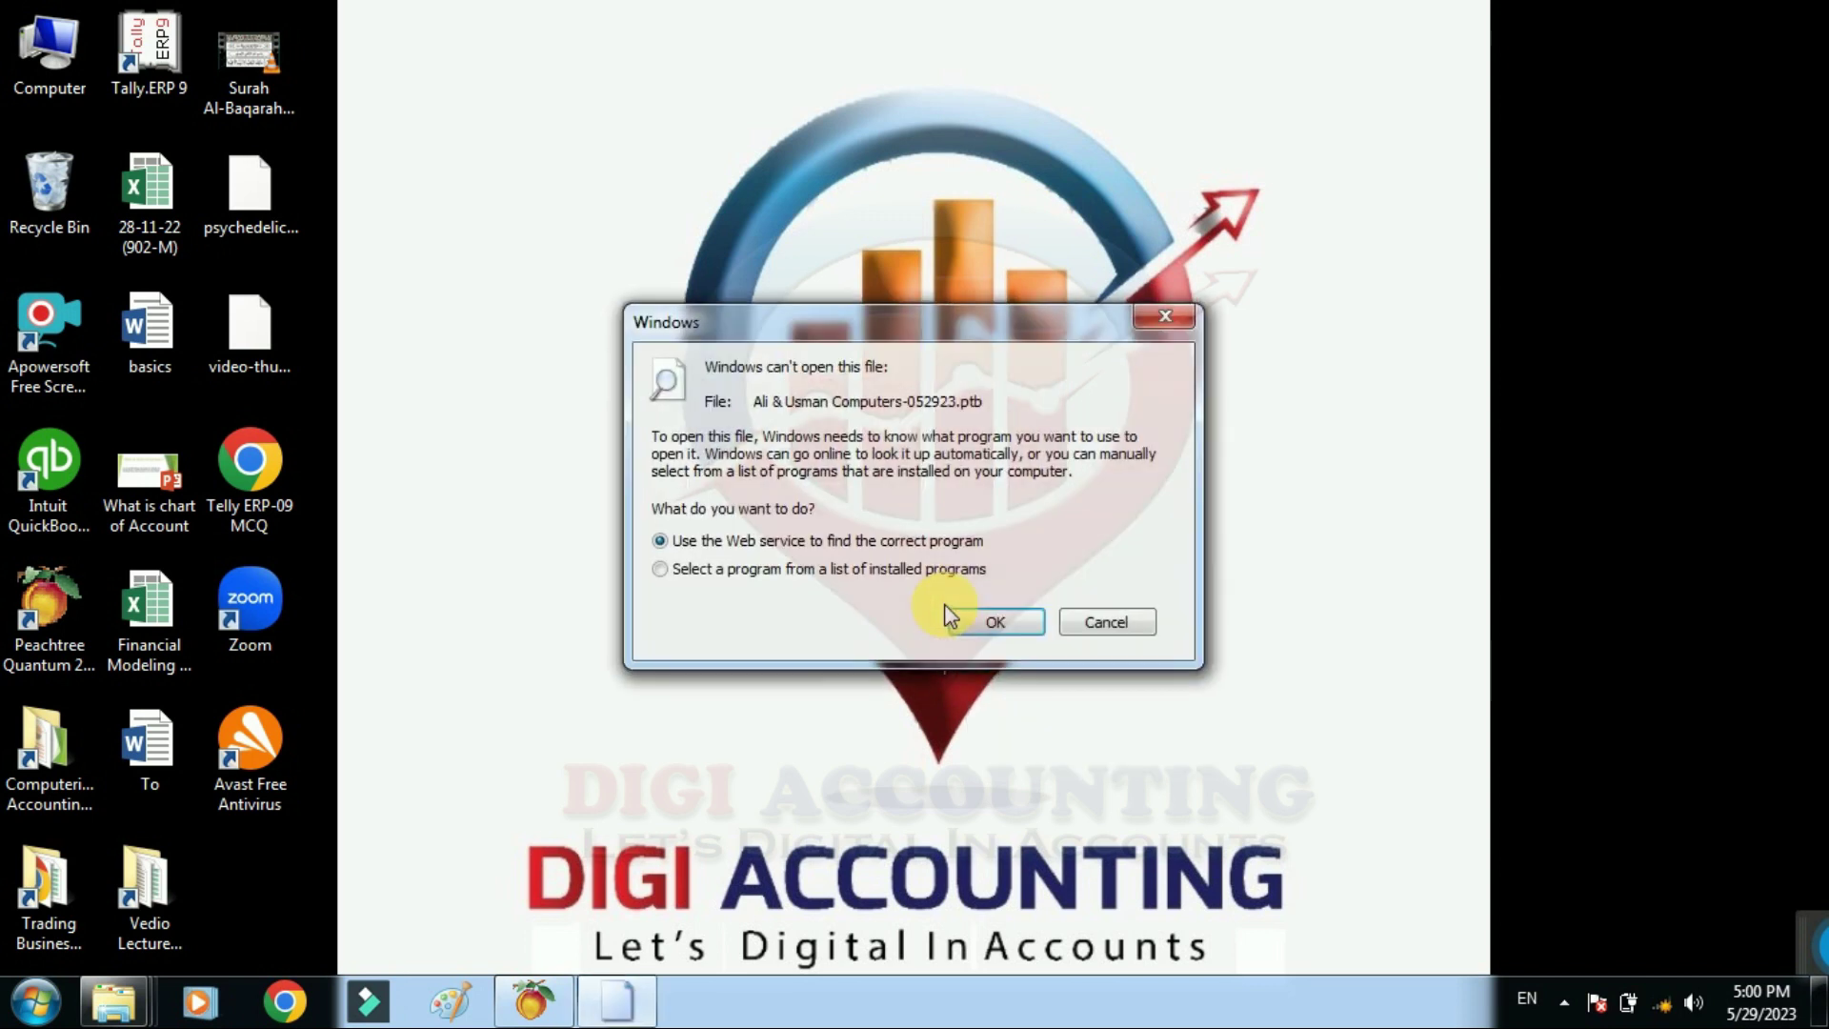
click(1105, 622)
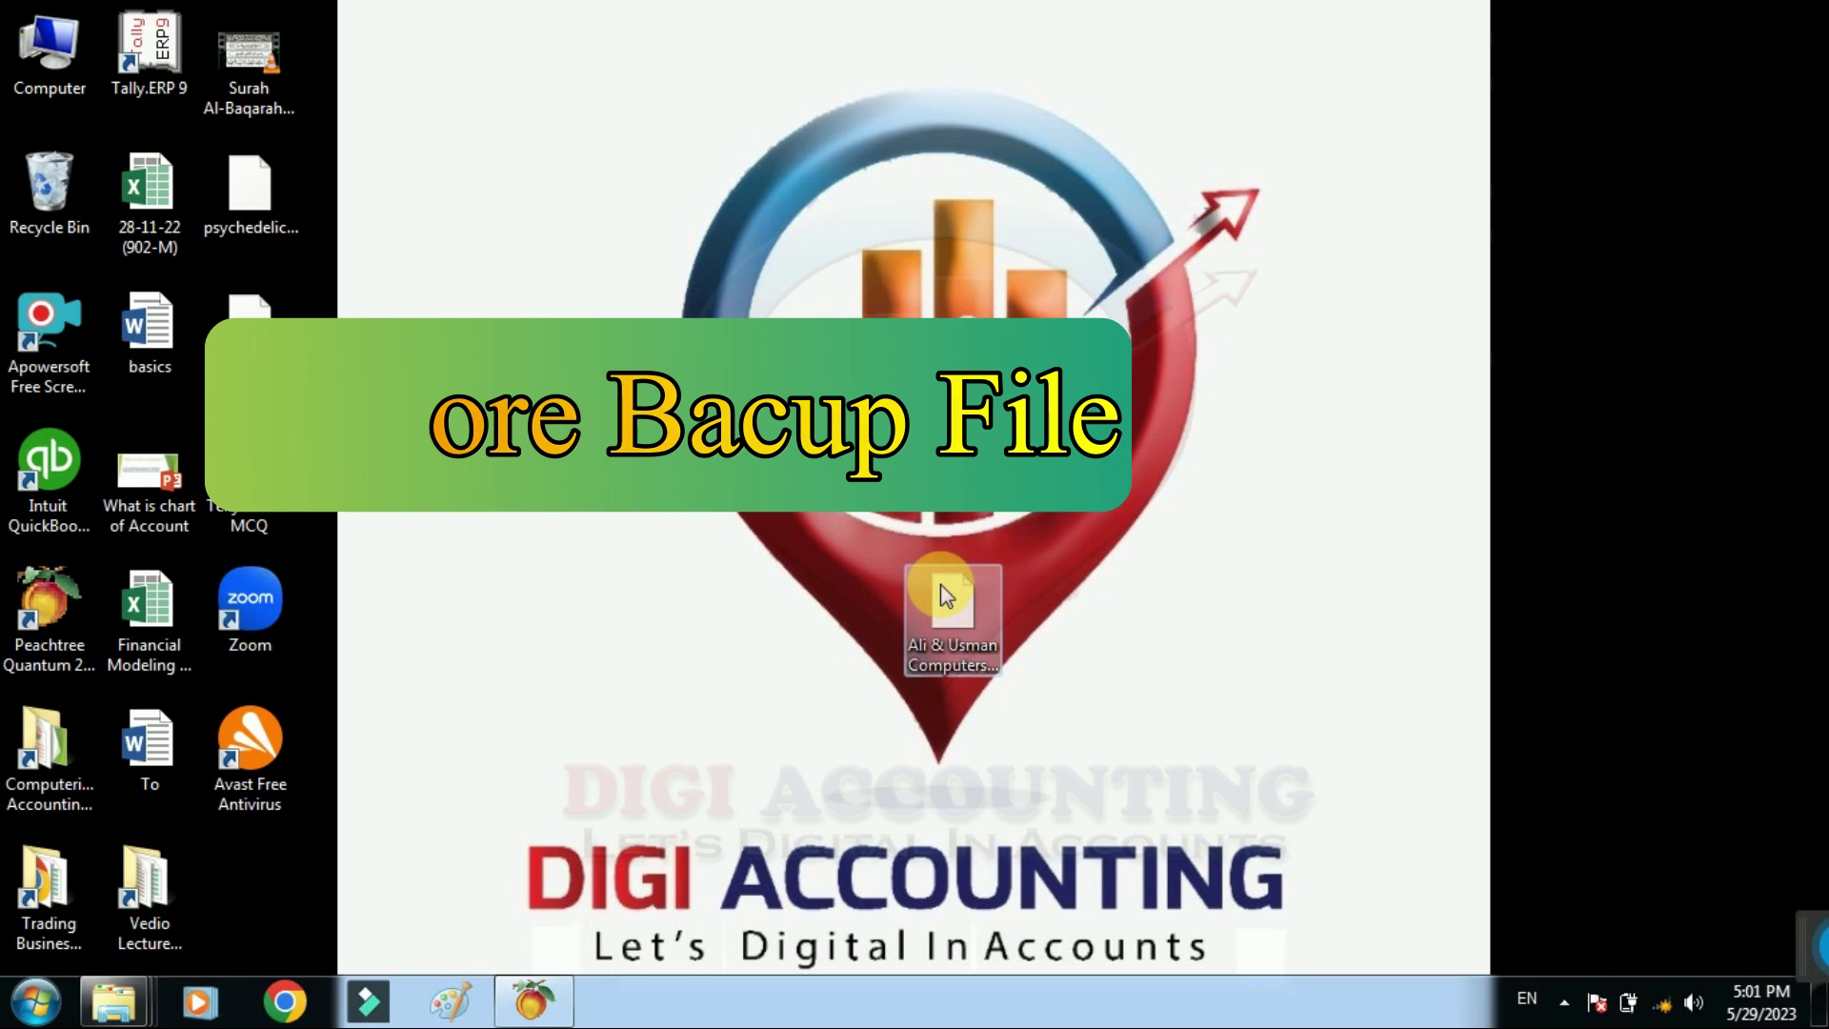
Switch back to Peachtree Accounting and choose Ali & Usman Computers-052923.ptb from the Desktop as the backup file to restore
click(534, 1000)
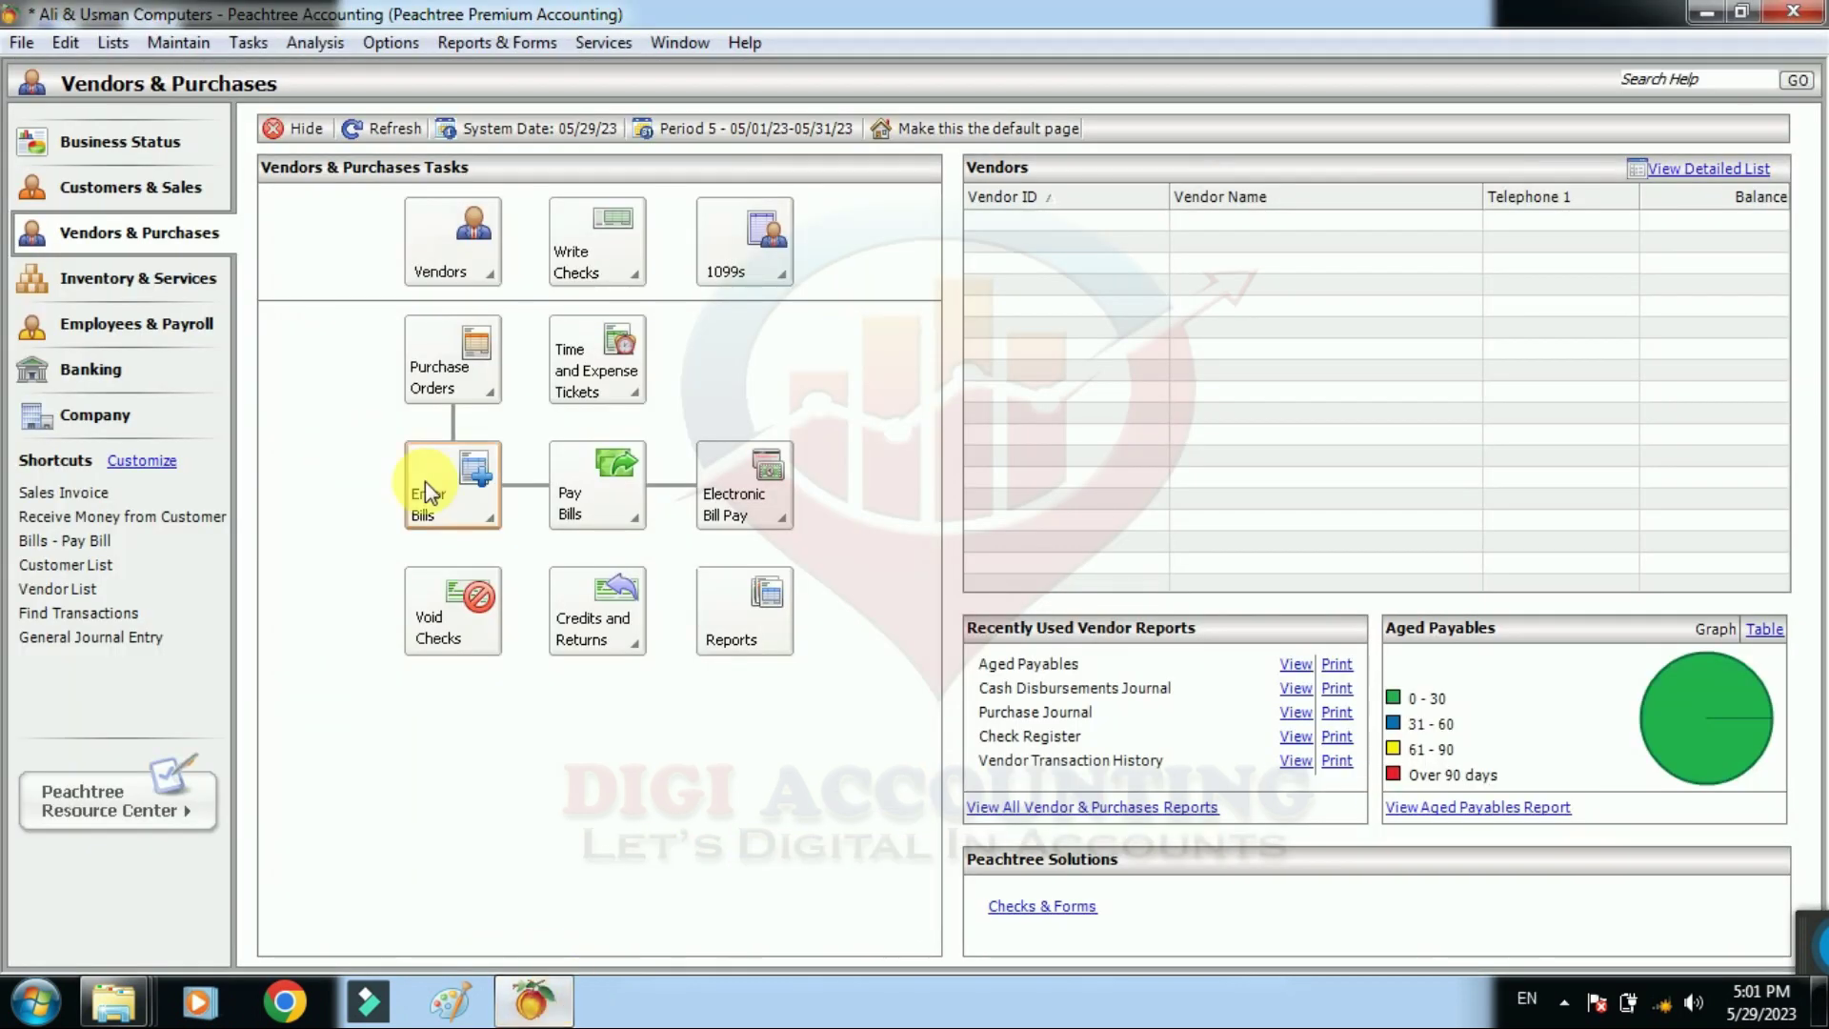
click(21, 42)
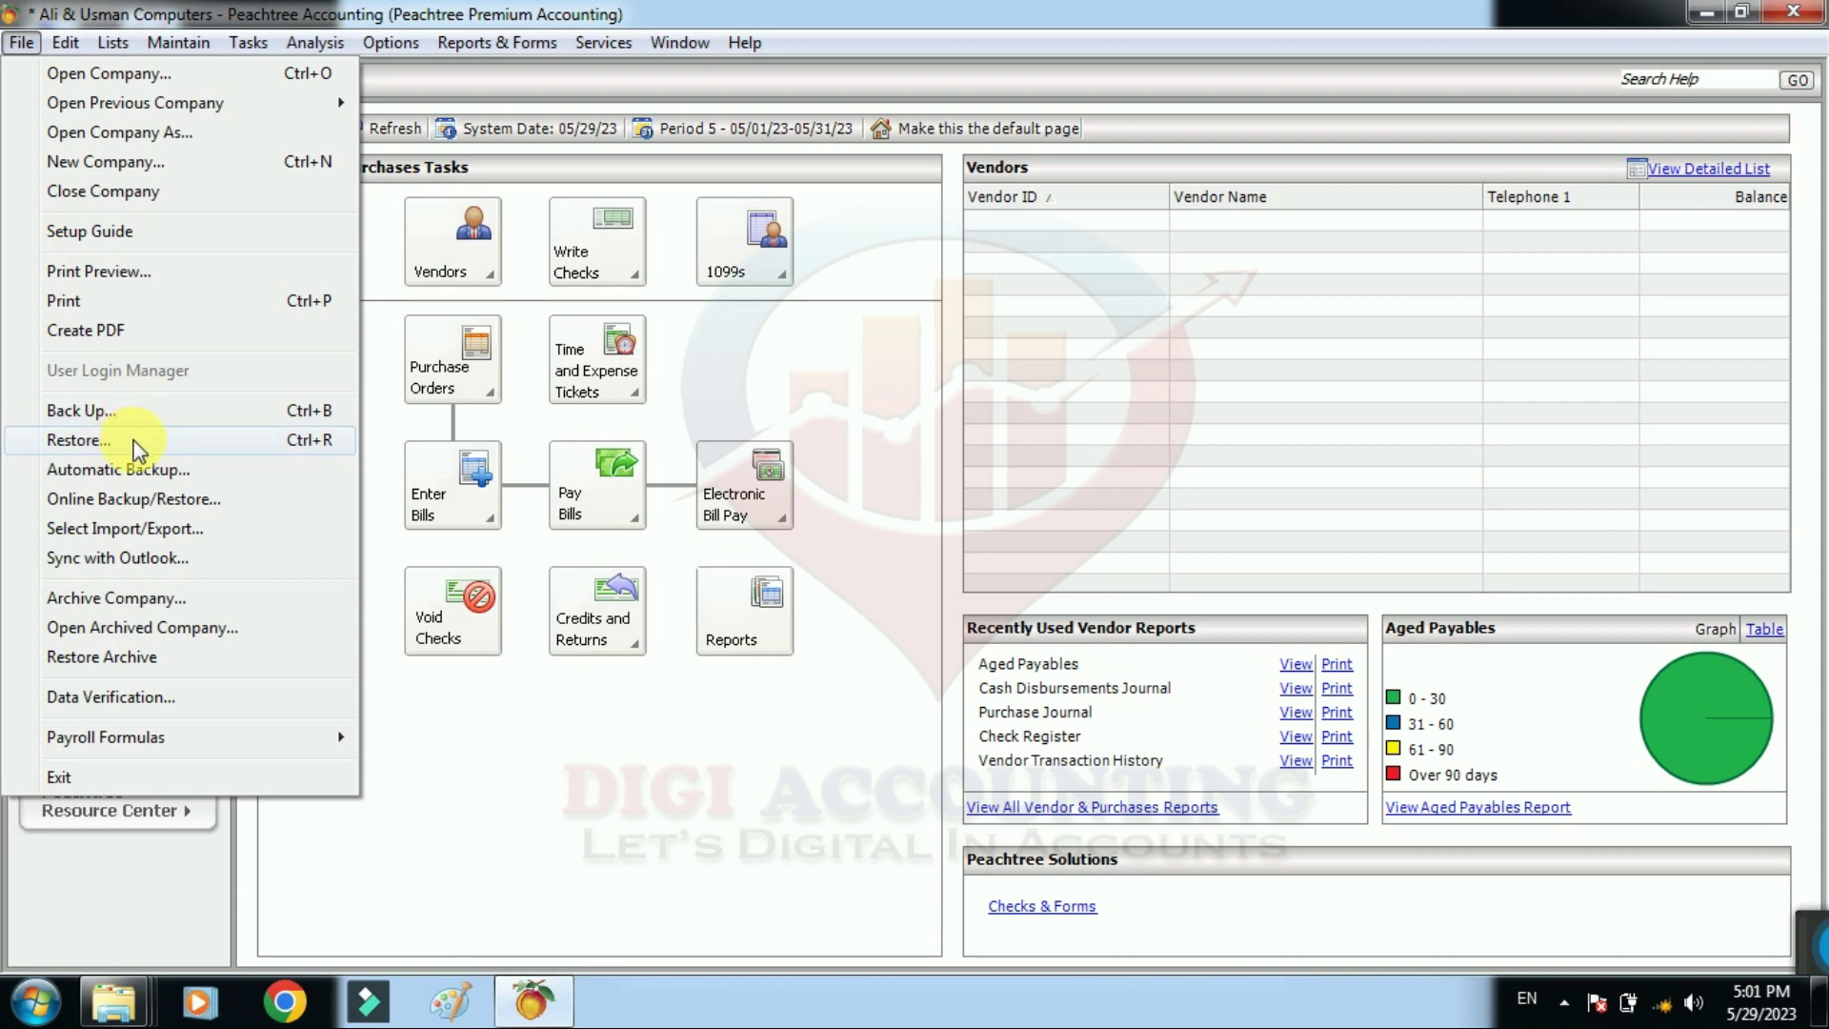
click(138, 443)
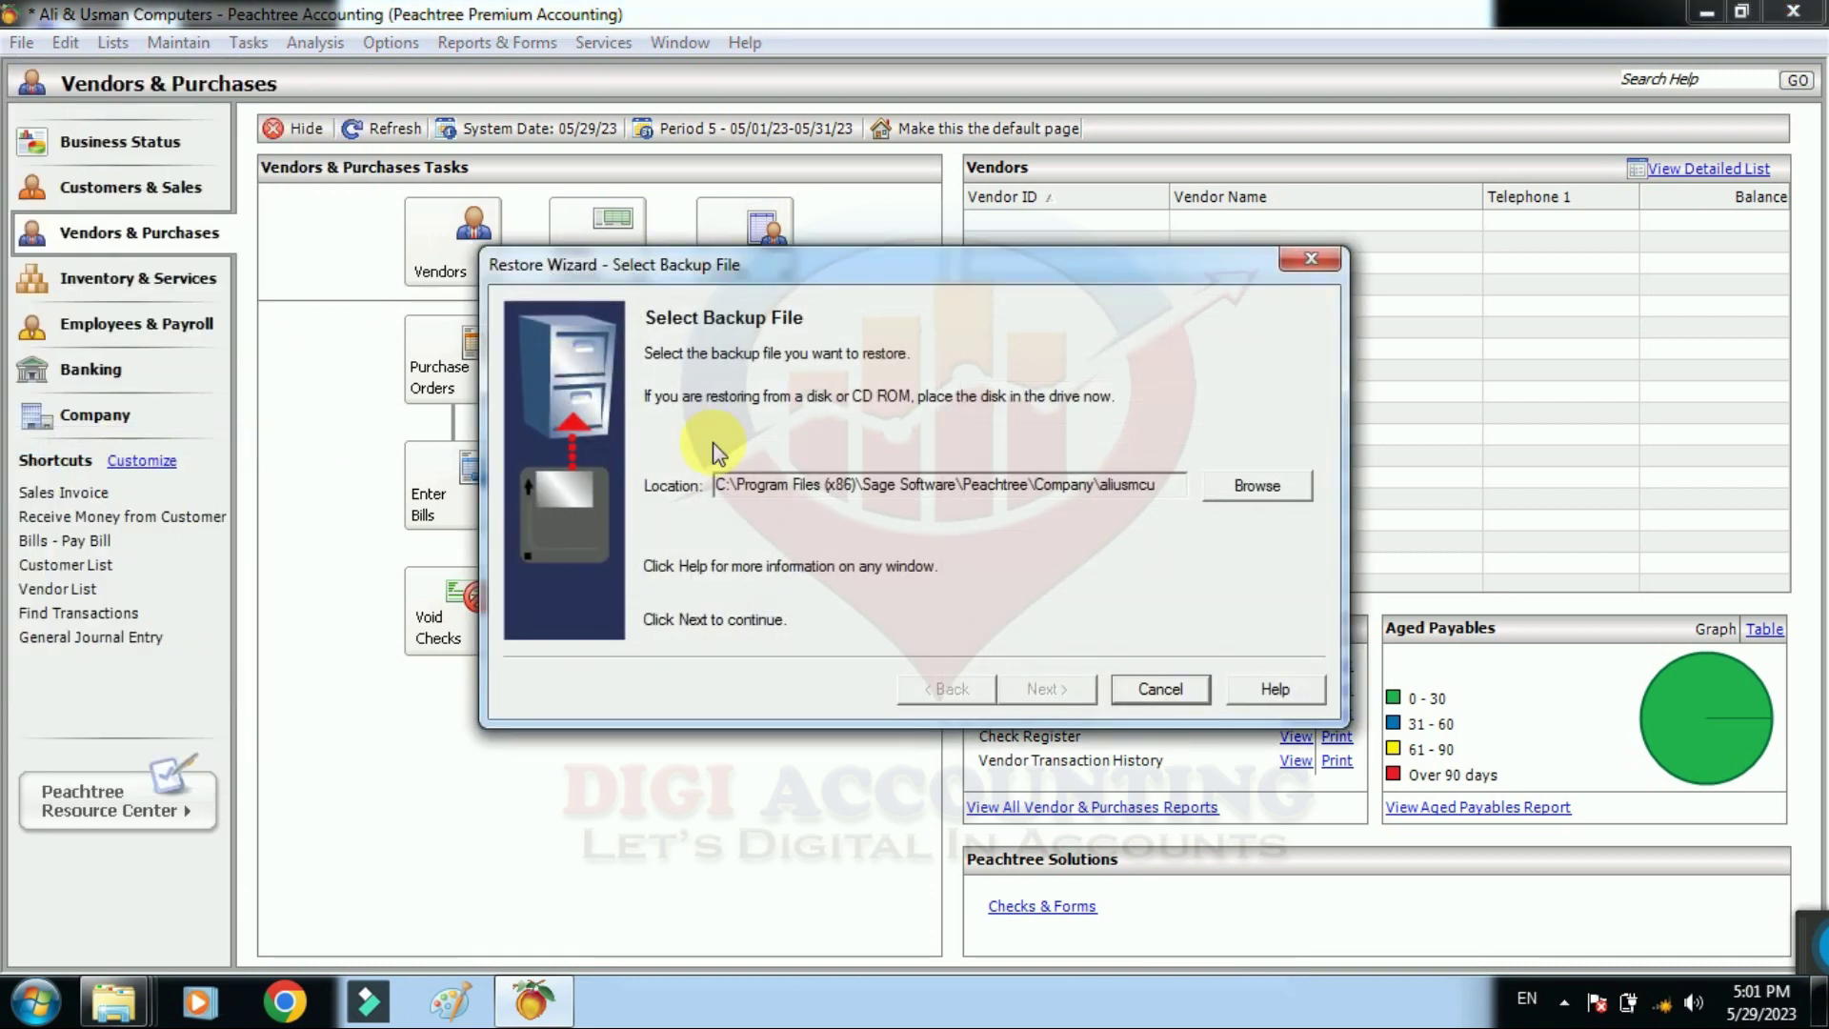
click(1255, 488)
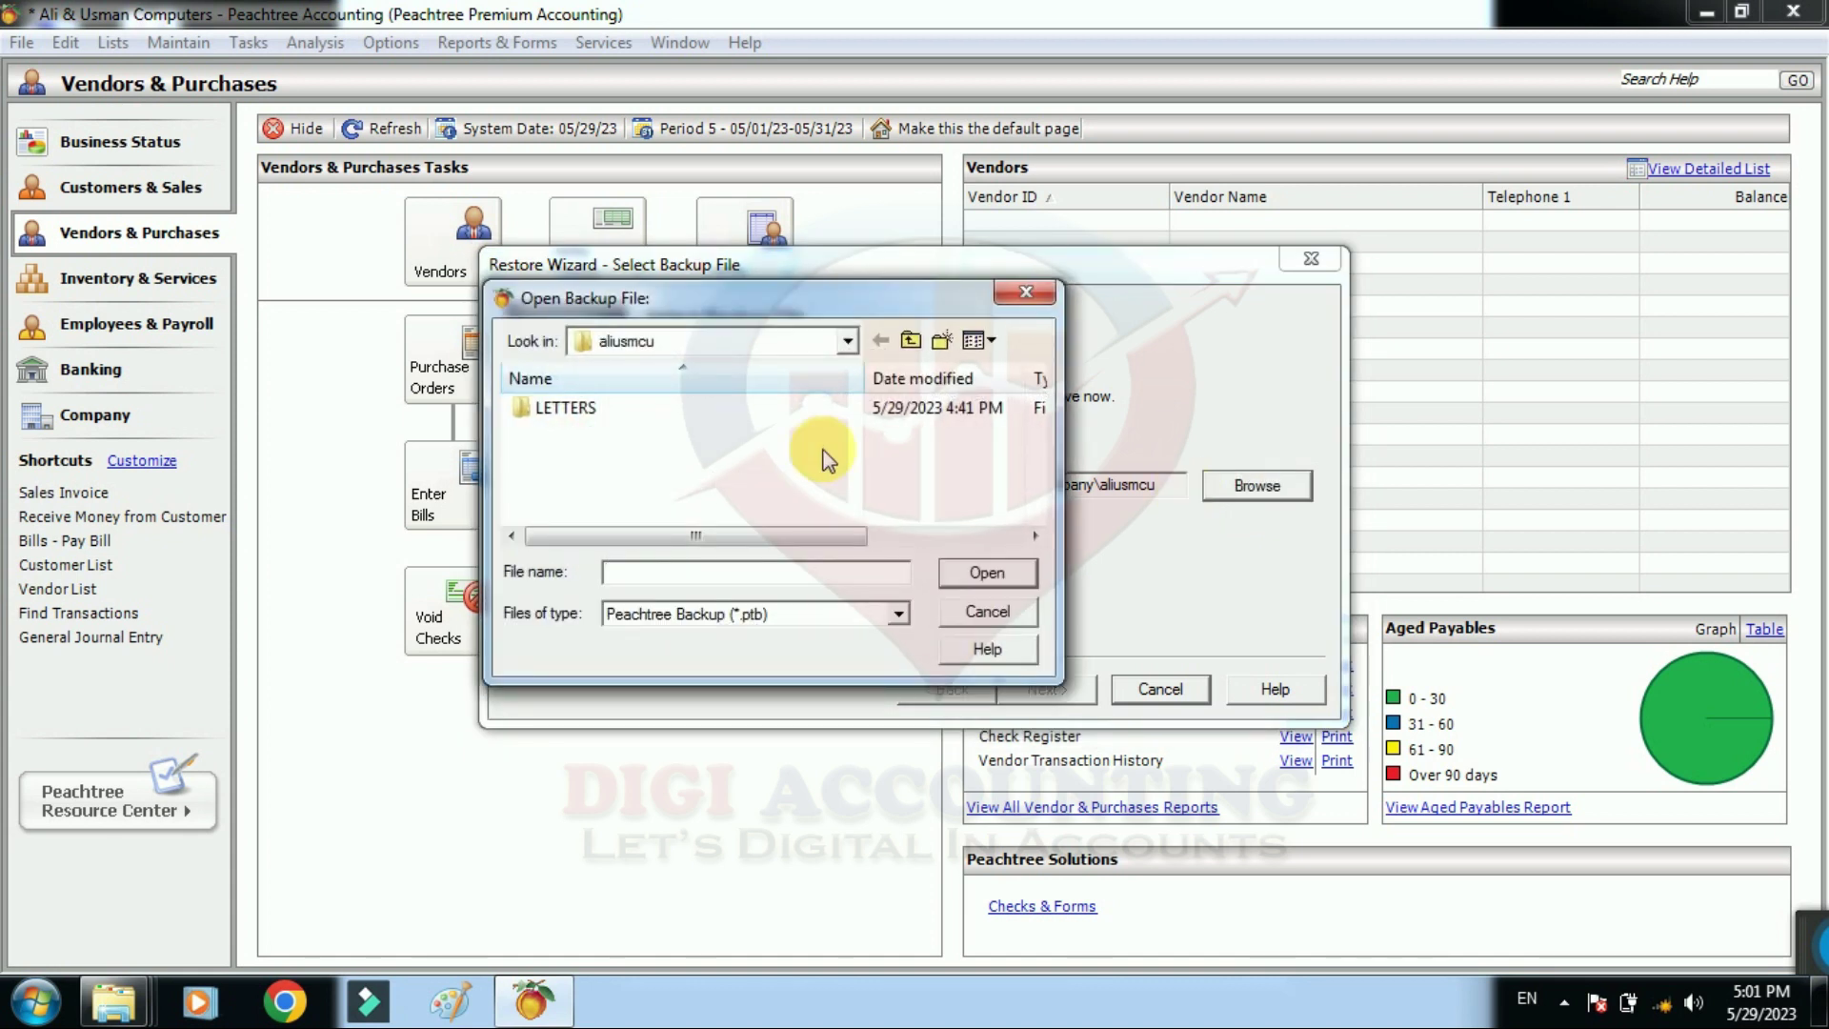
click(846, 343)
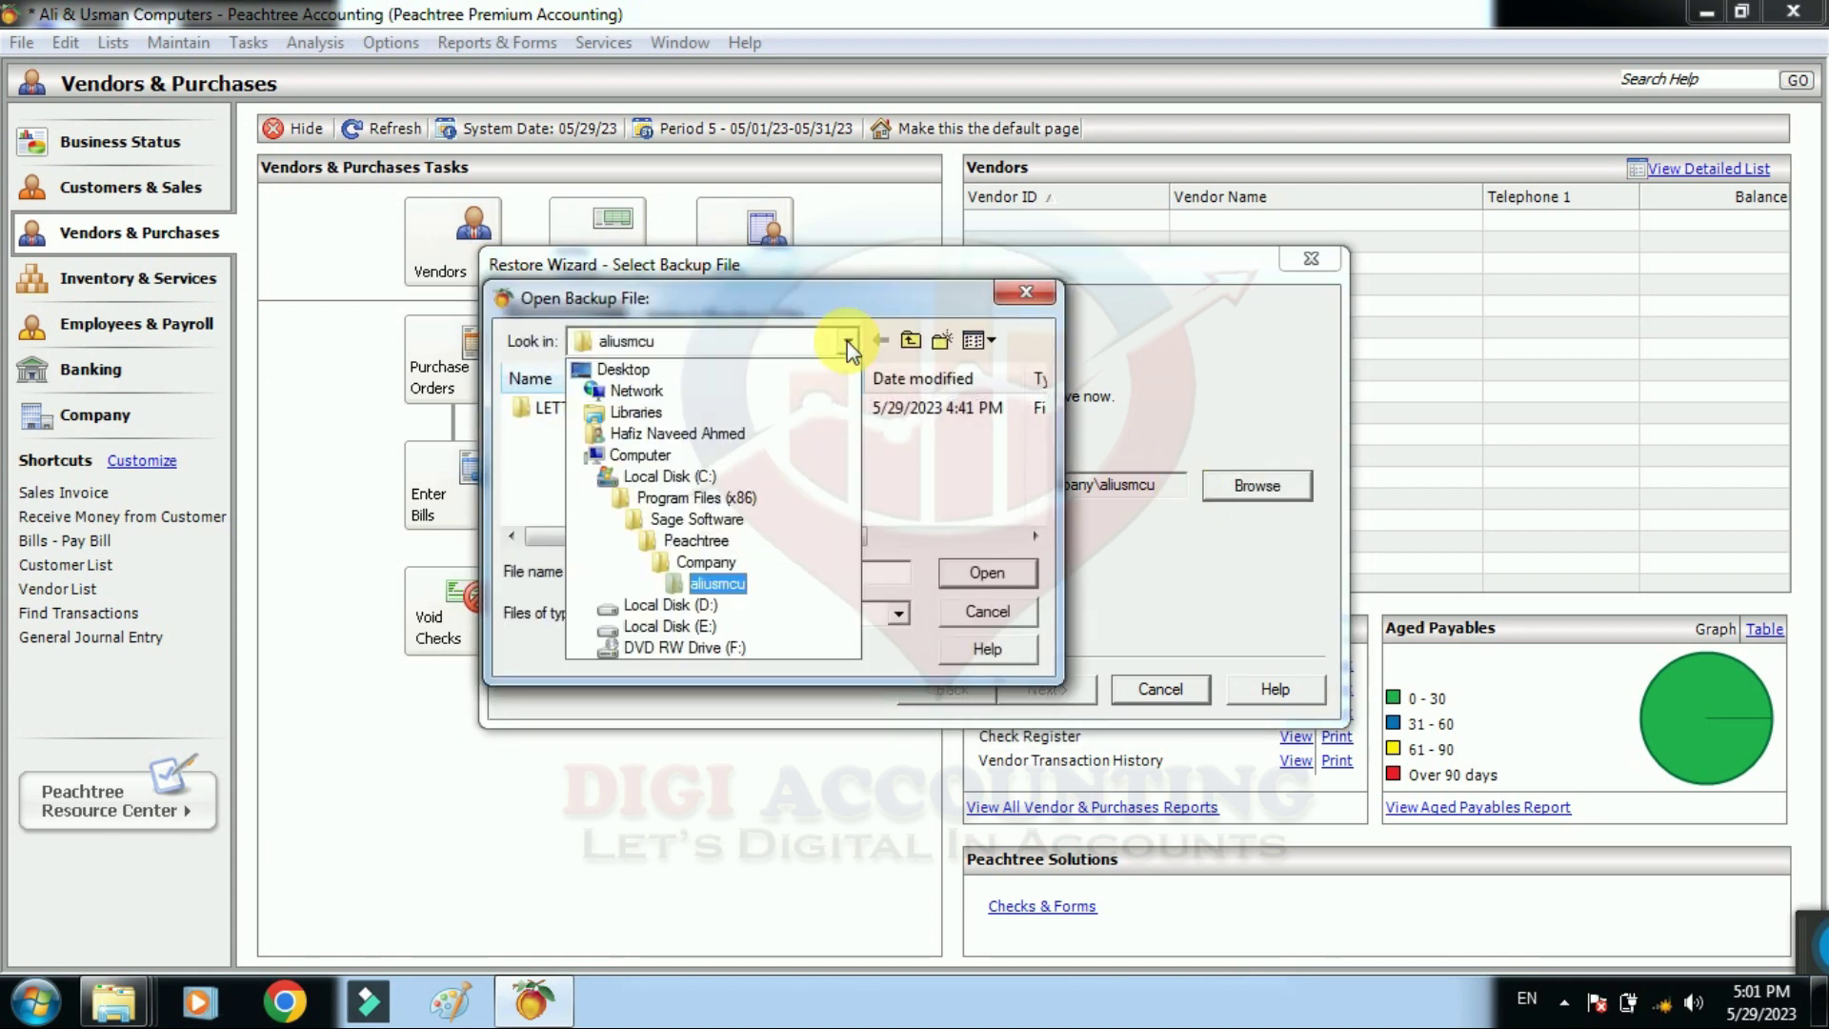
click(734, 372)
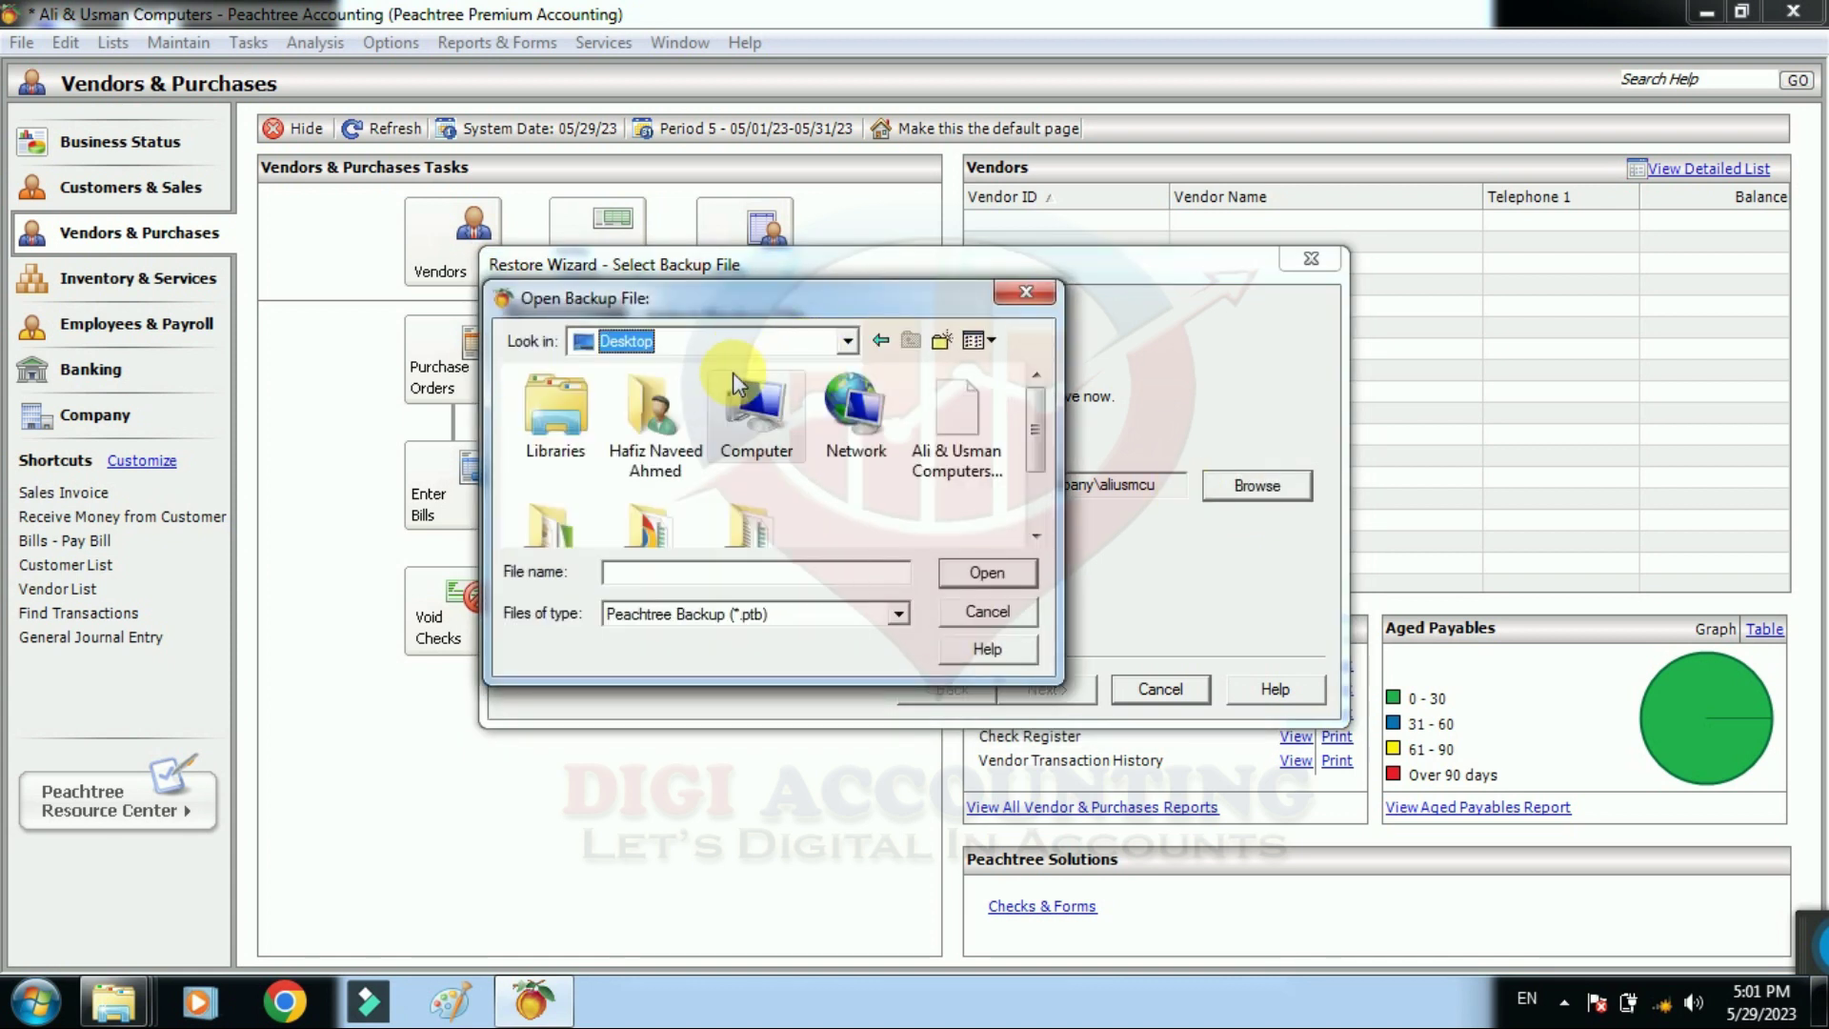
click(957, 407)
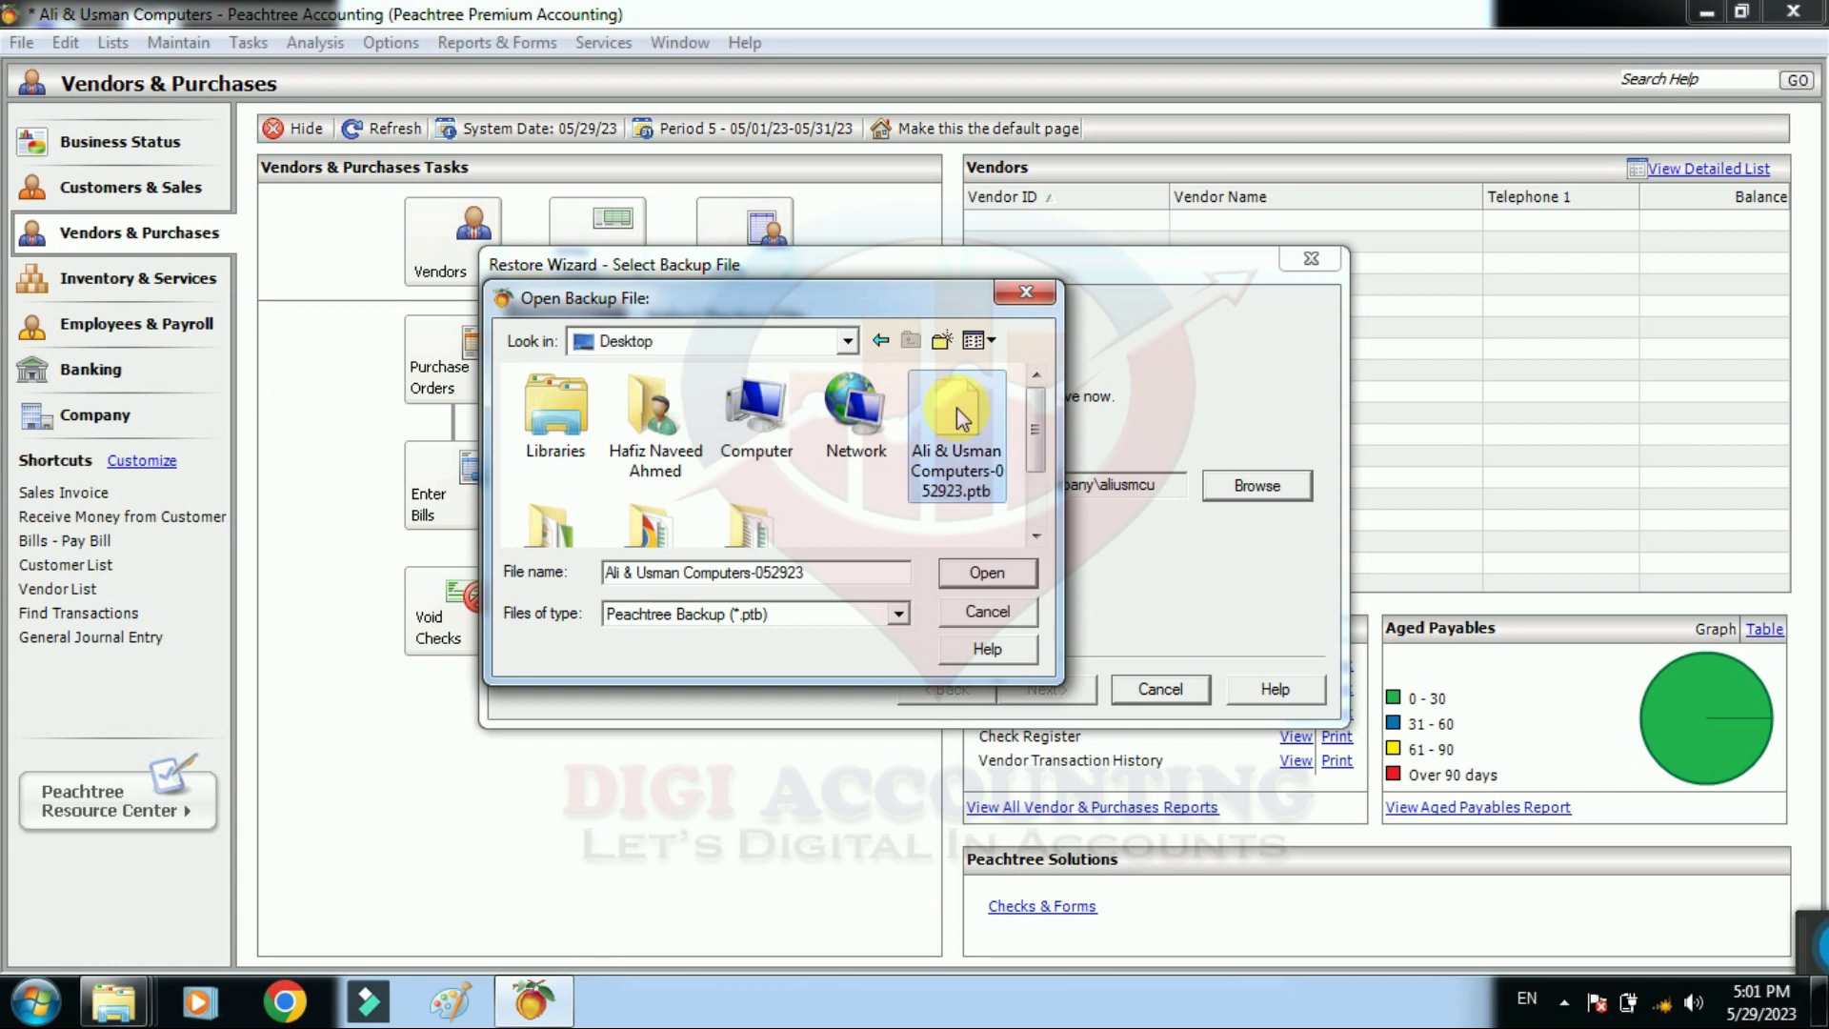
click(992, 579)
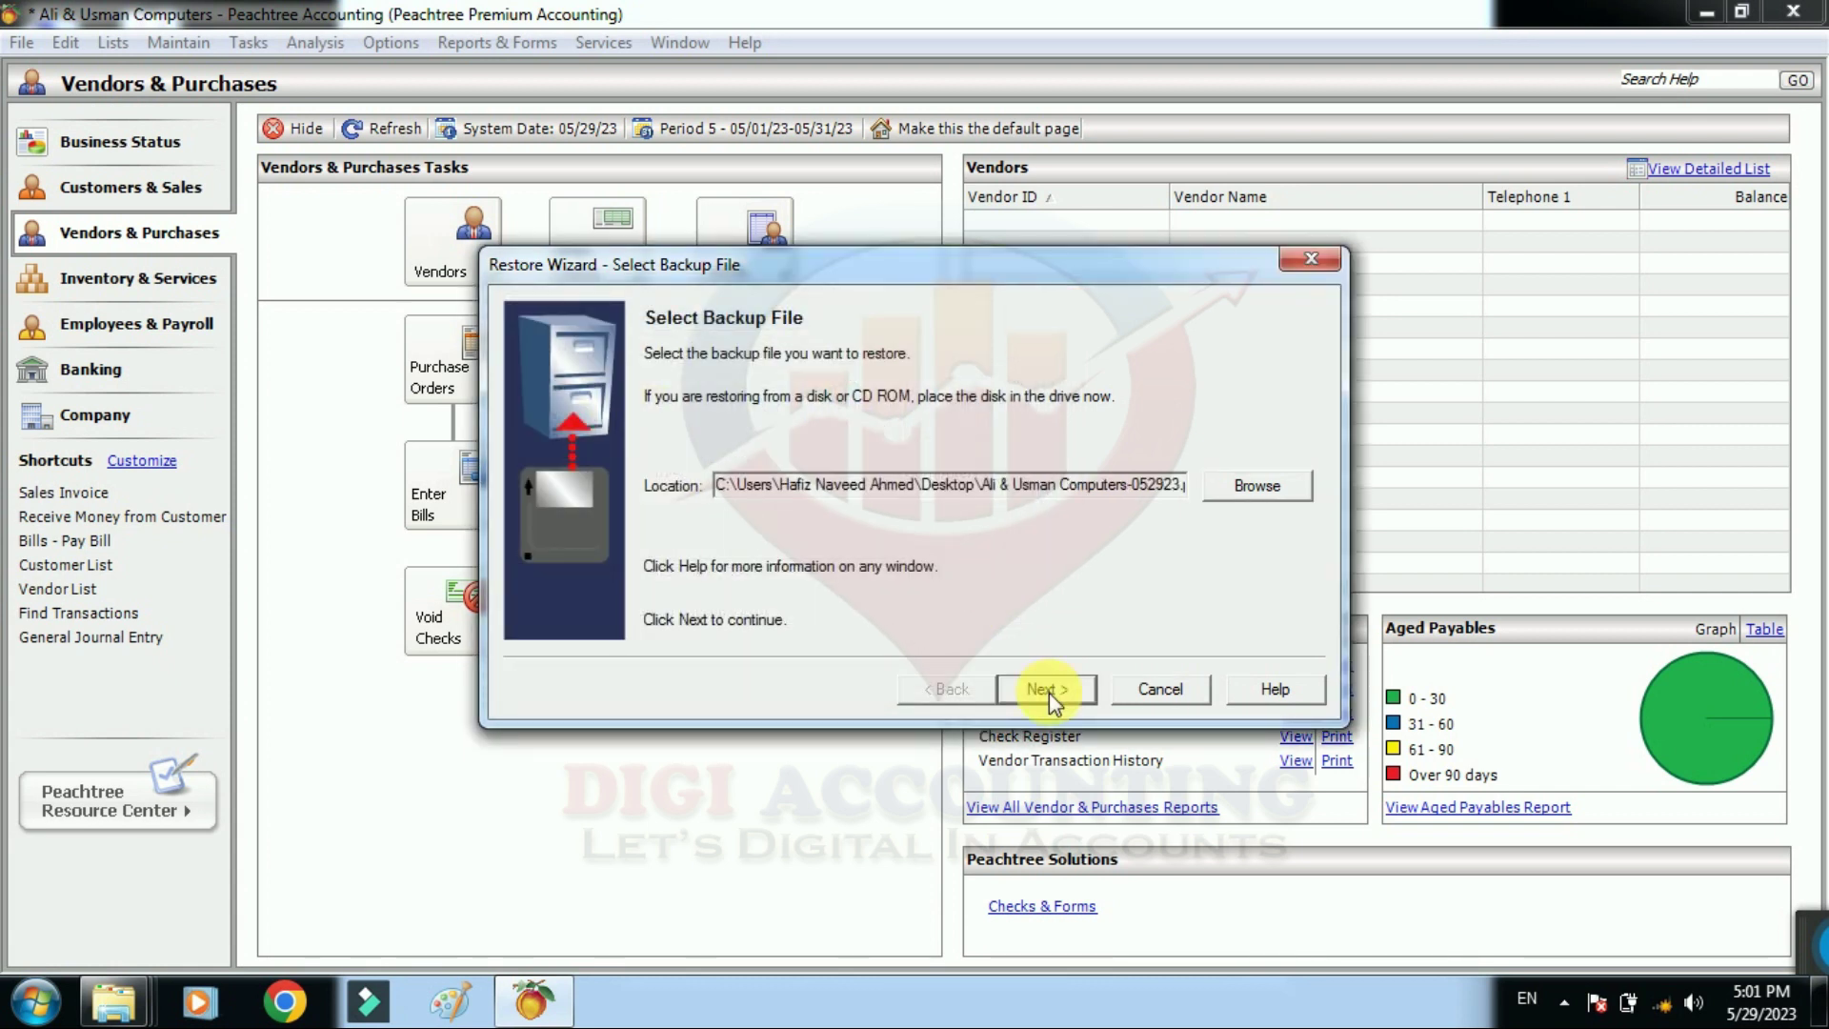
click(1048, 692)
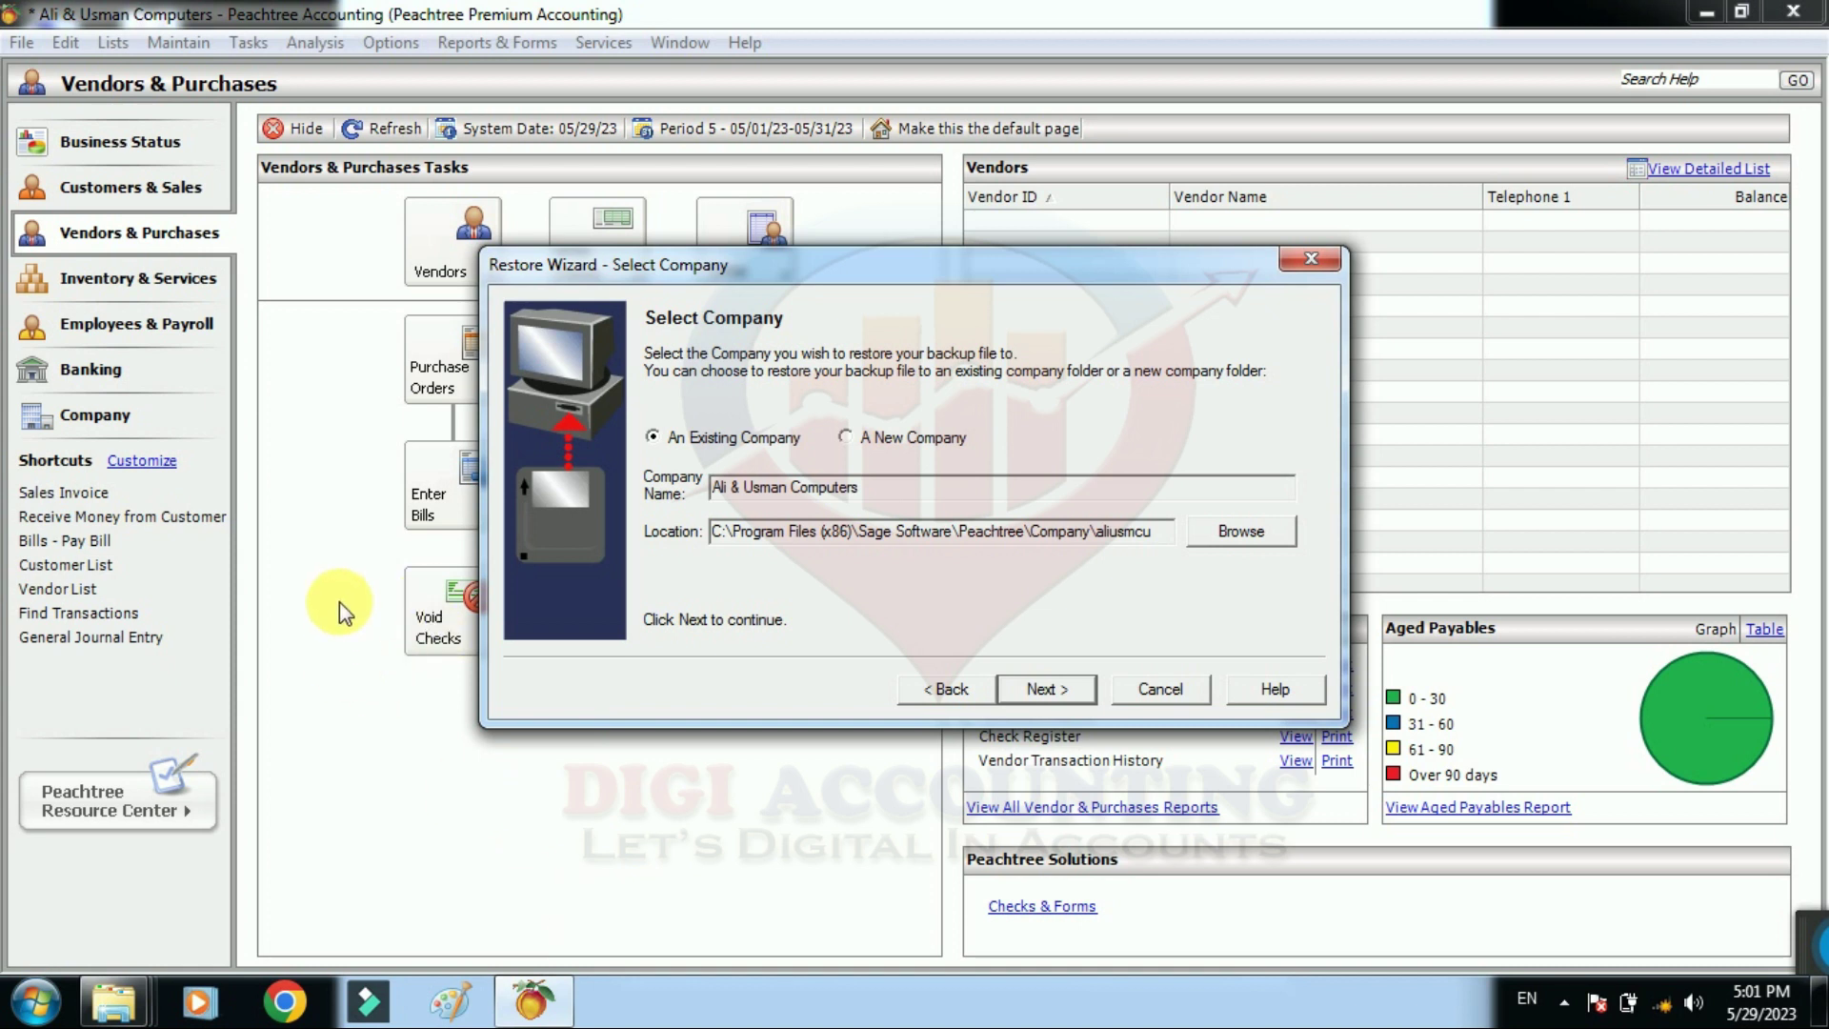
Restore the backup into a new company, with only Company Data included, and finish the wizard
click(884, 440)
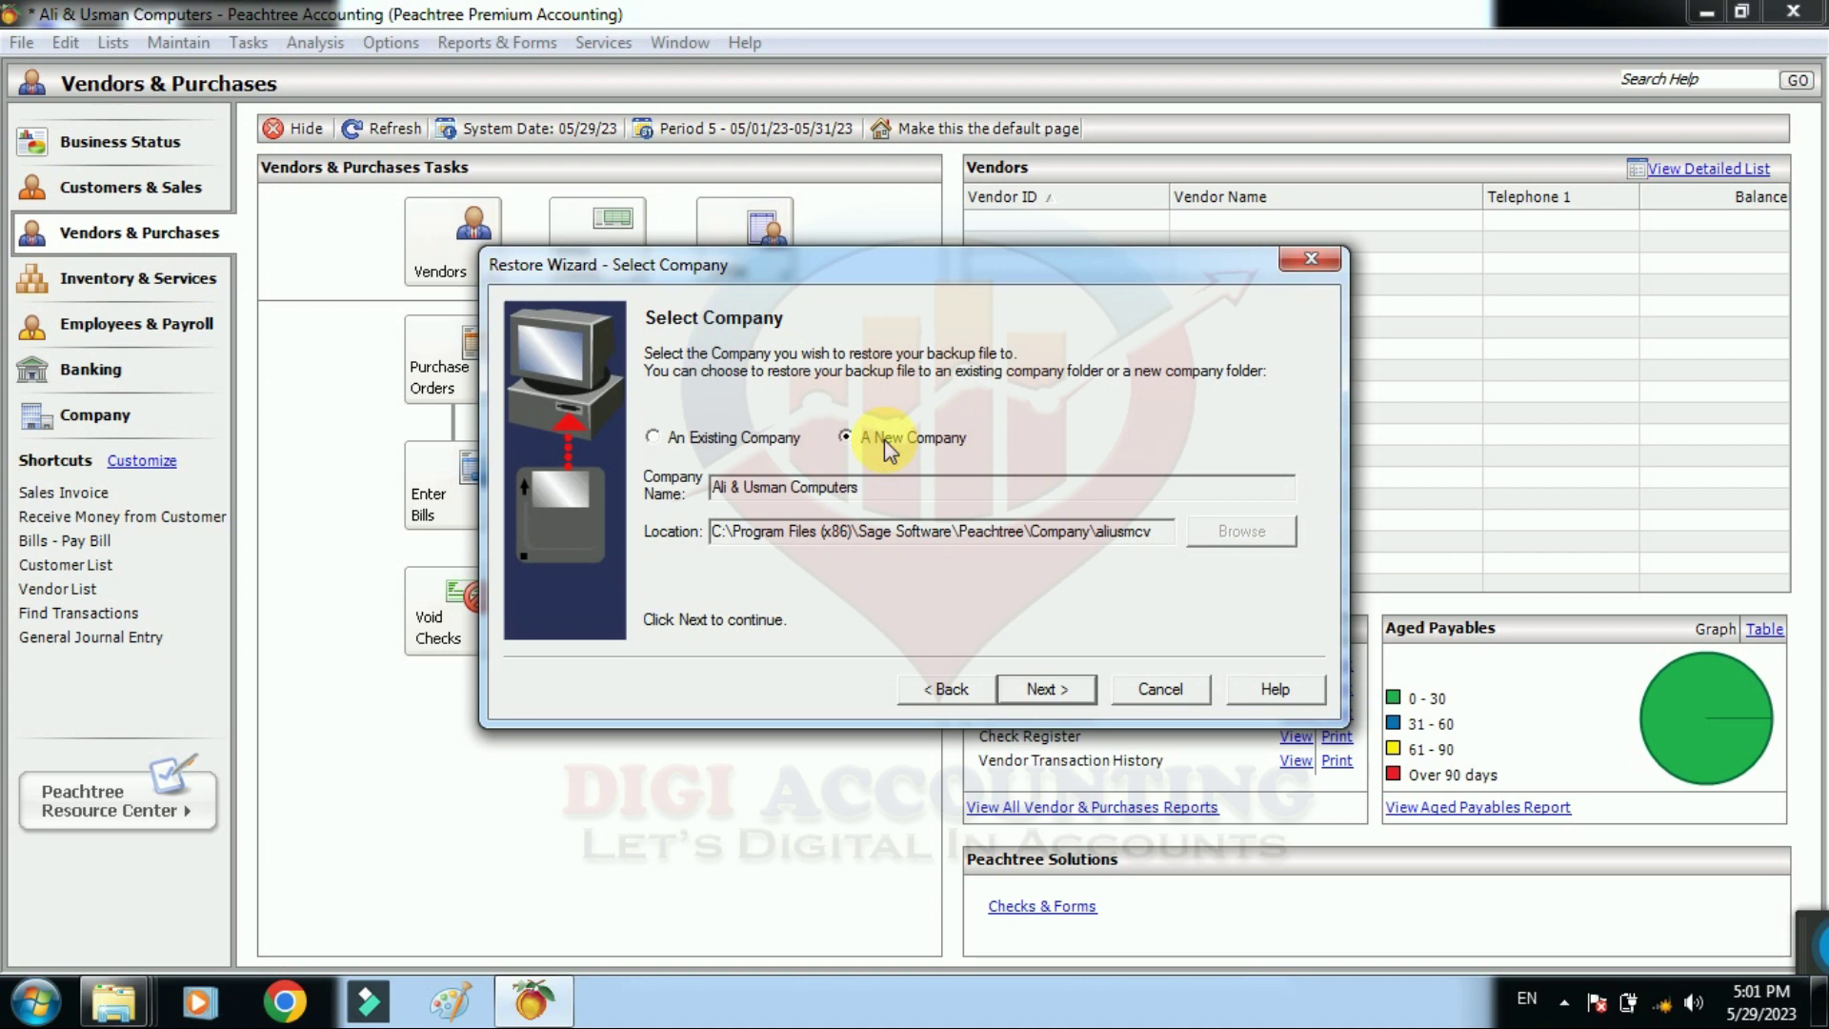
click(1038, 691)
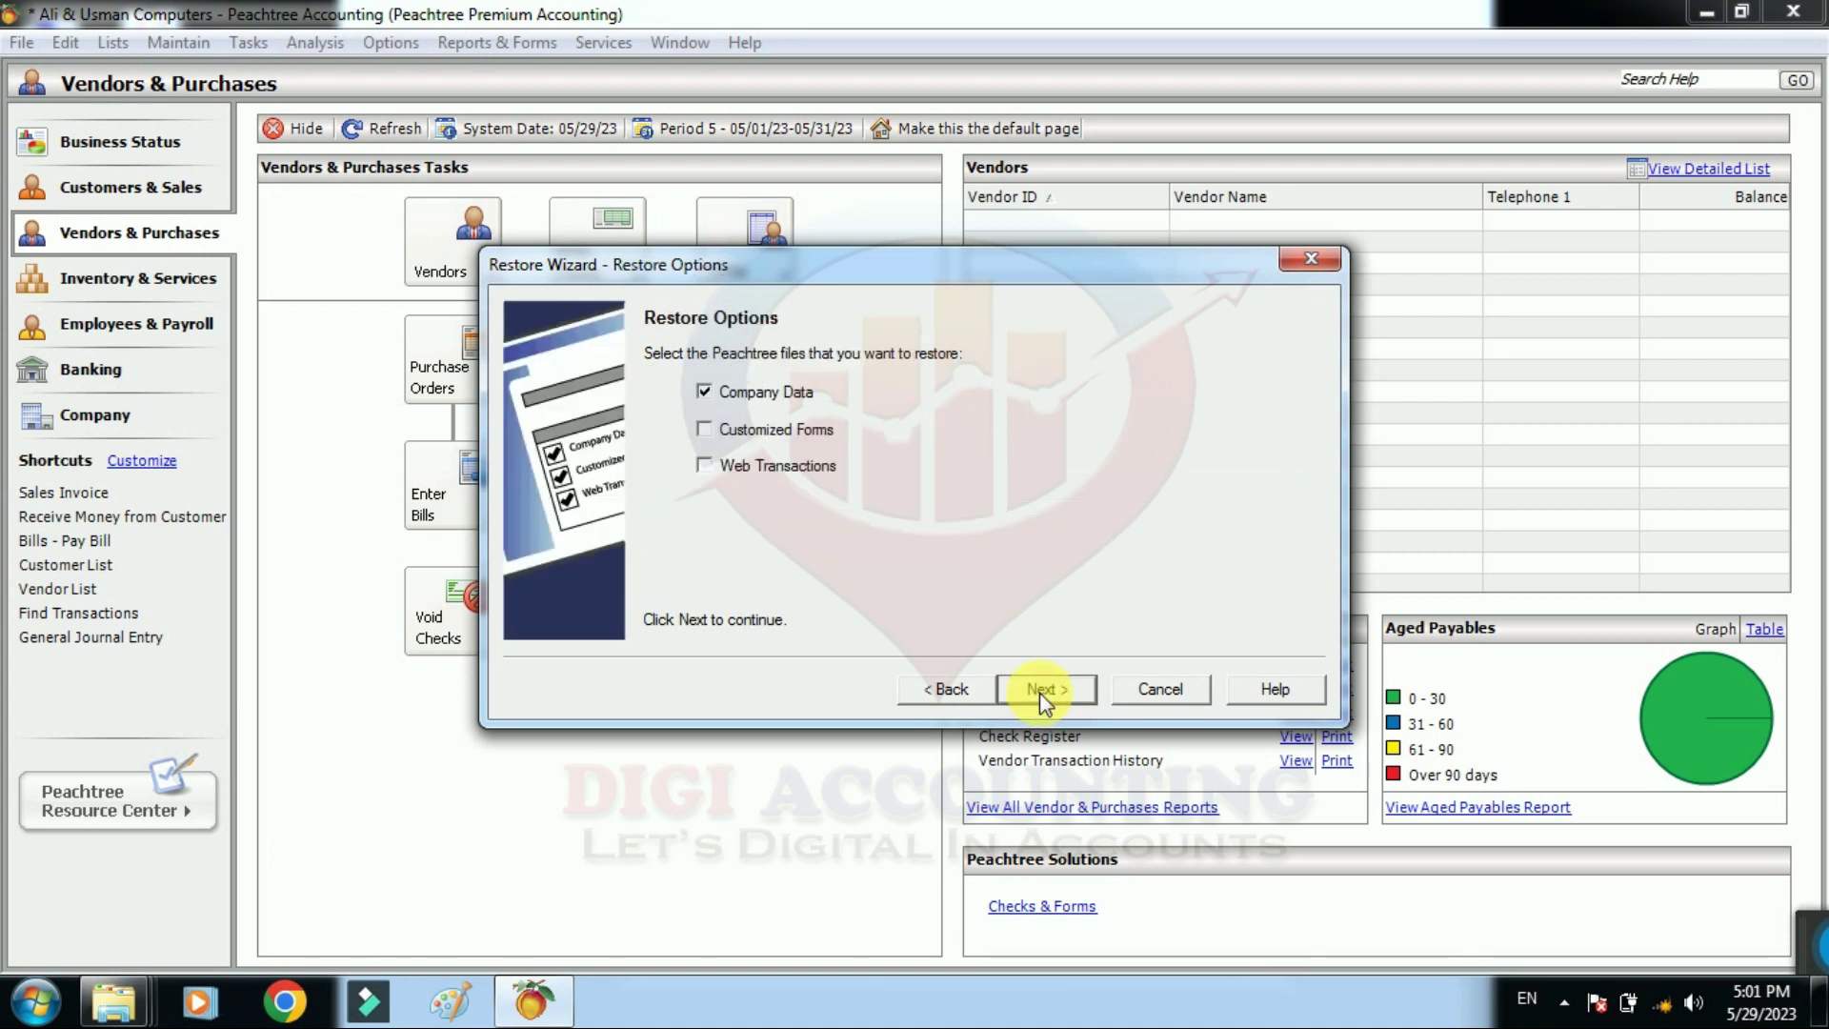
click(1038, 691)
click(1038, 694)
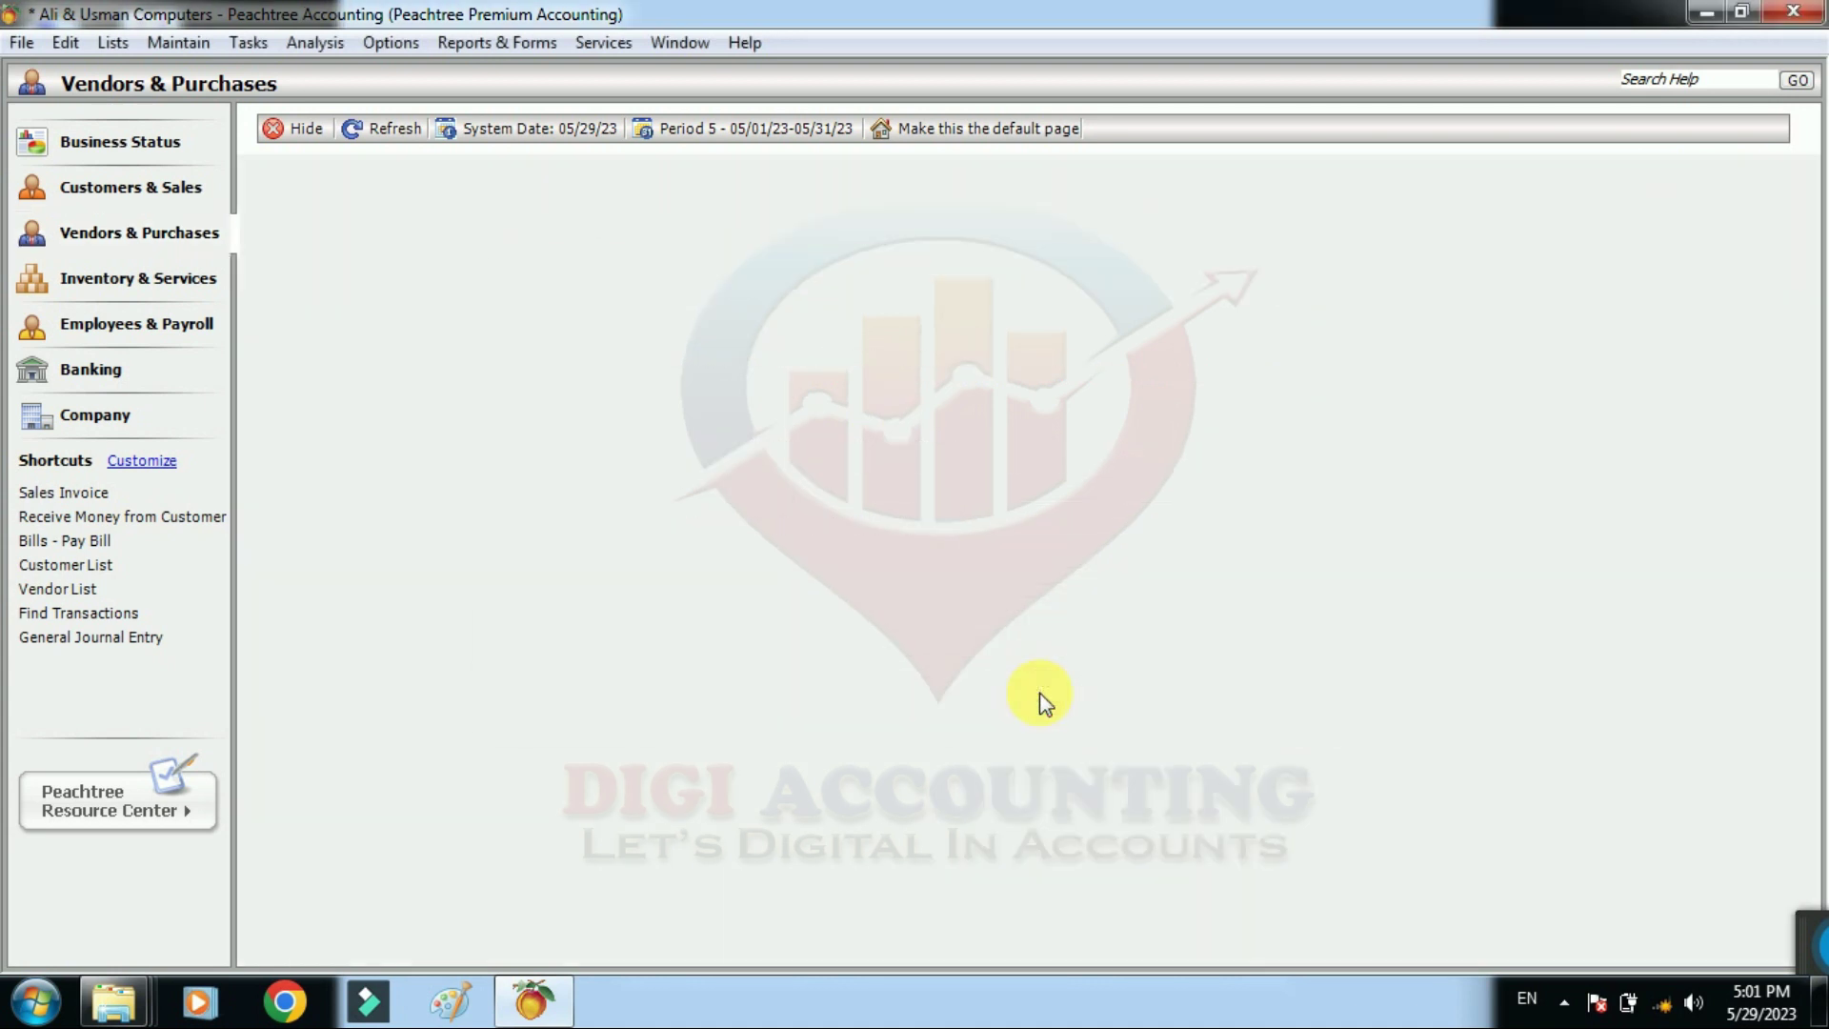